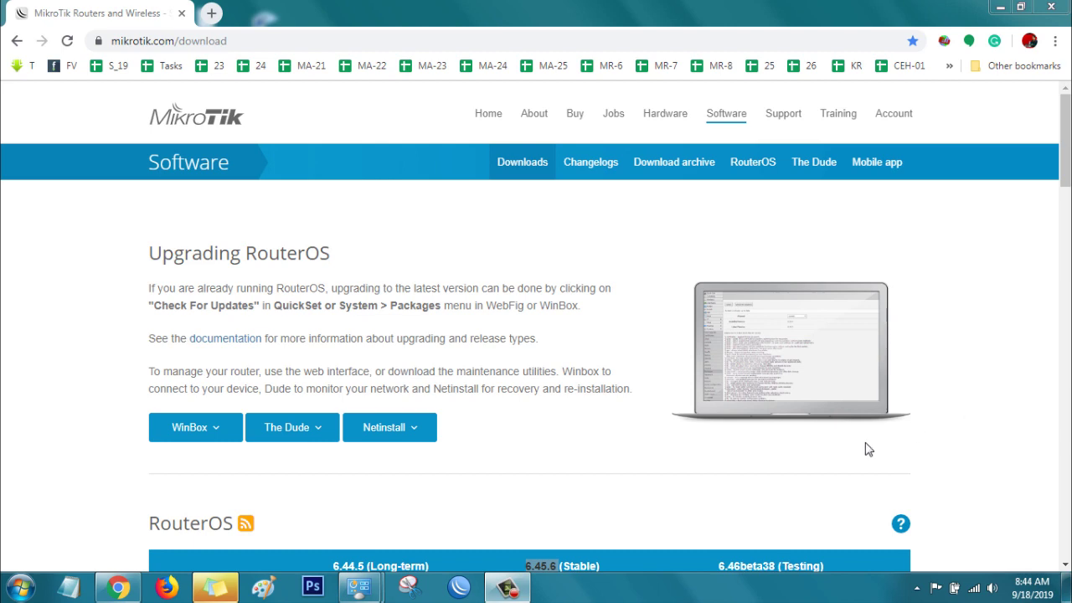
# Switch to WinBox and connect as admin to the discovered MikroTik neighbor at 192.168.88.1.
pyautogui.click(459, 588)
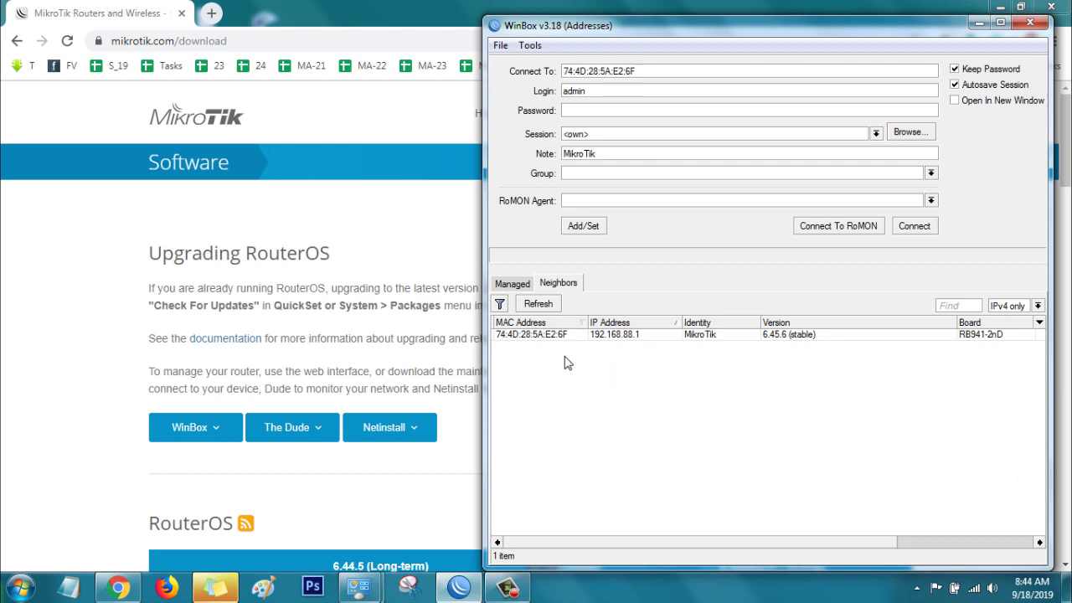
pyautogui.click(542, 338)
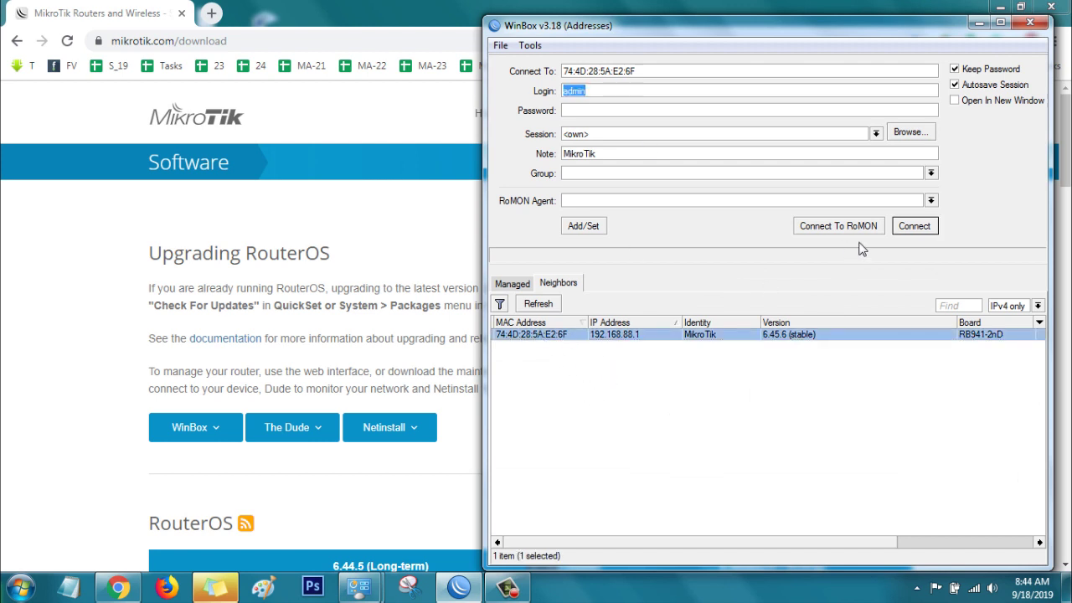
pyautogui.click(917, 227)
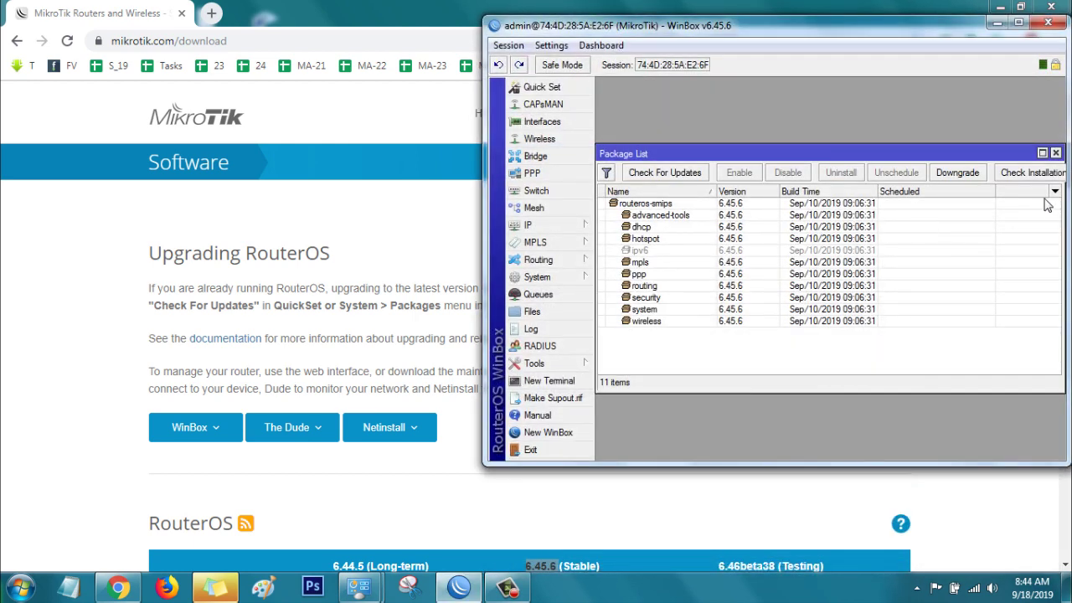
# Close the open package list, shift the session window aside, and reopen the router's installed package list.
pyautogui.click(1055, 153)
pyautogui.moveTo(598, 34); pyautogui.dragTo(650, 27)
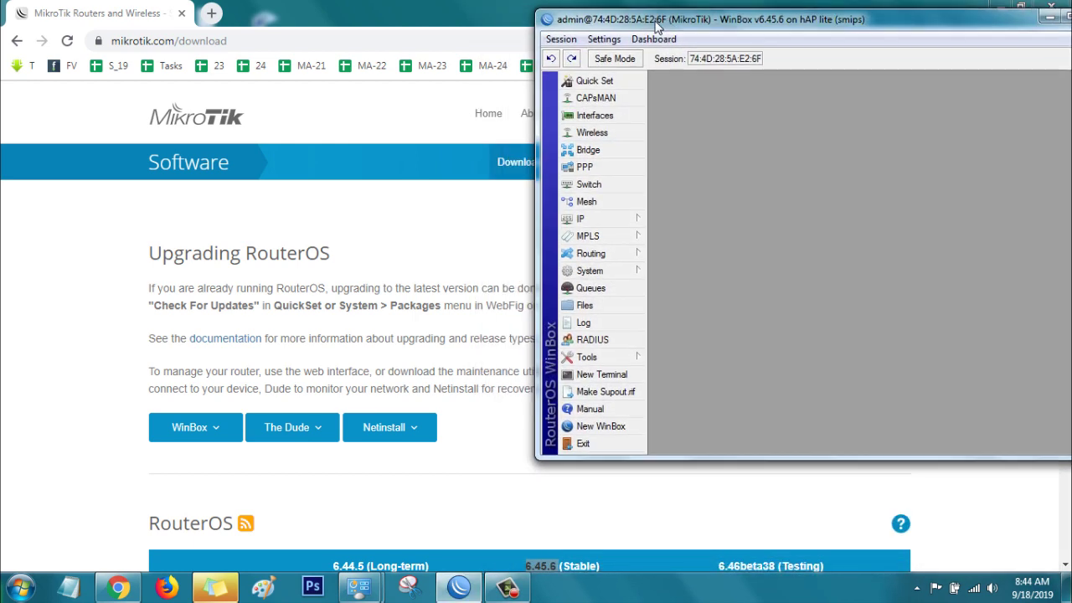
pyautogui.click(596, 271)
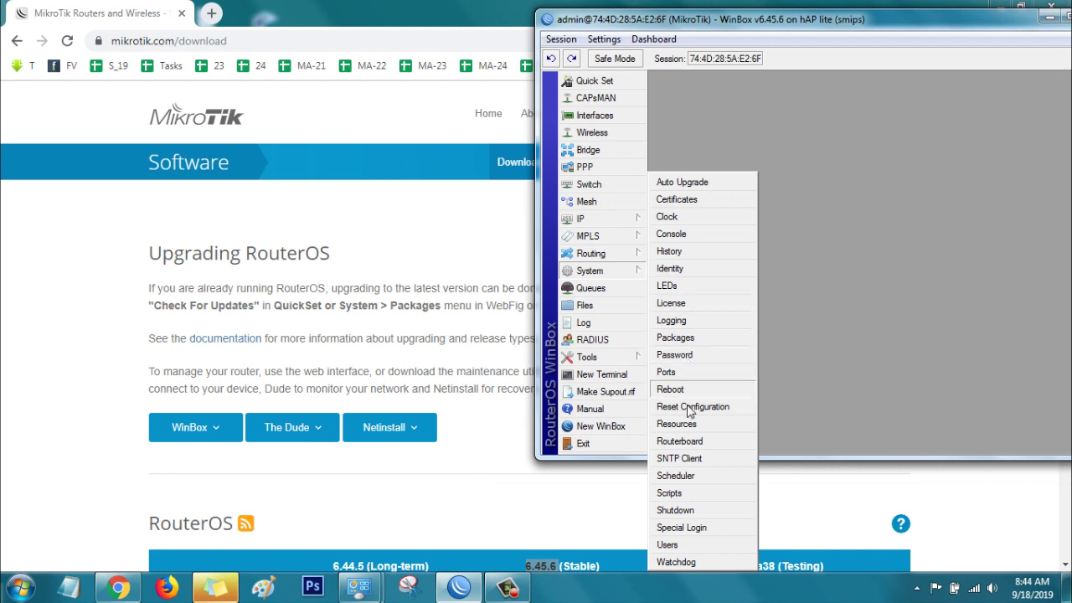
pyautogui.click(685, 337)
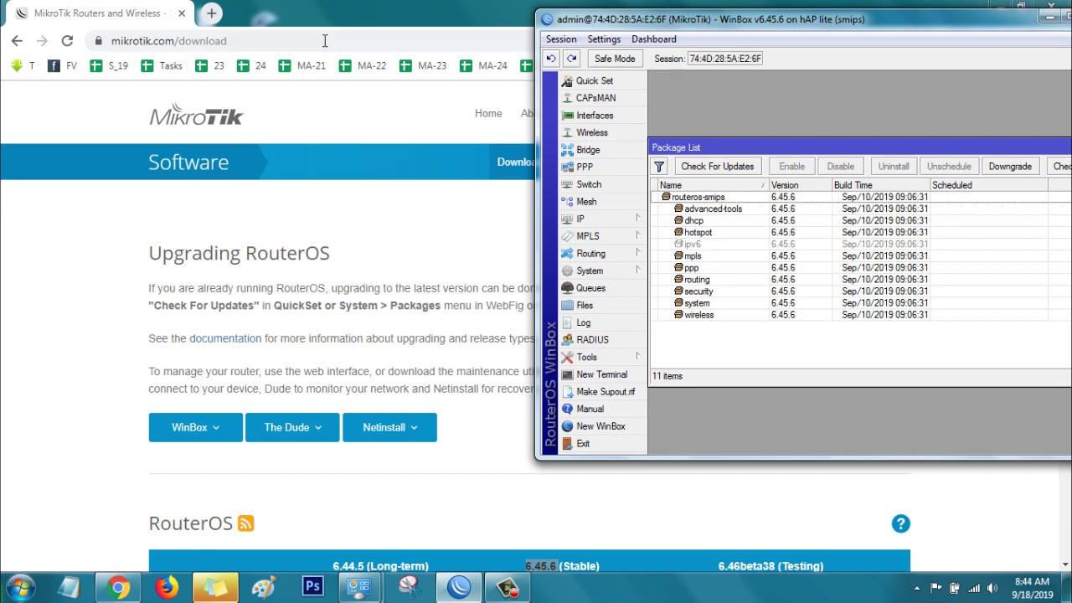
# Switch to Chrome, restore the MikroTik download page to a resized window, and arrange it beside the WinBox window.
pyautogui.click(237, 45)
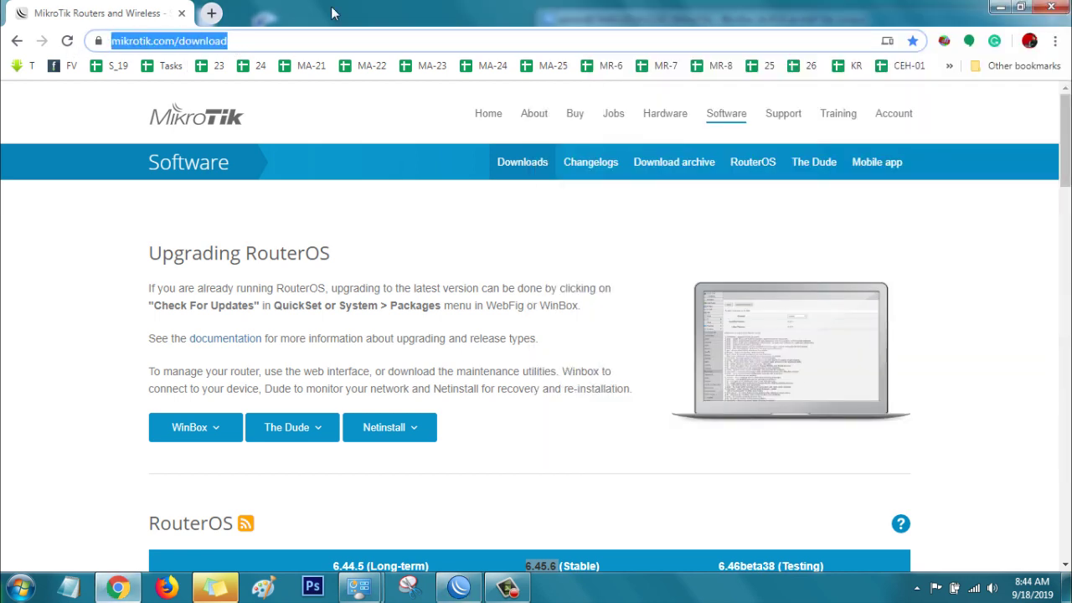
pyautogui.doubleClick(373, 7)
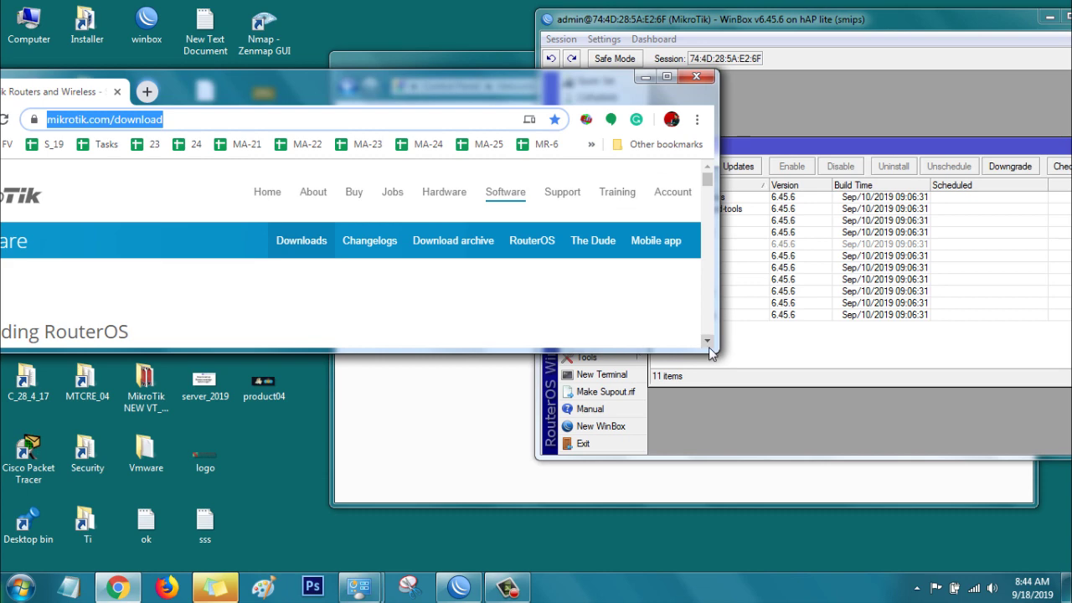
pyautogui.moveTo(708, 347); pyautogui.dragTo(843, 517)
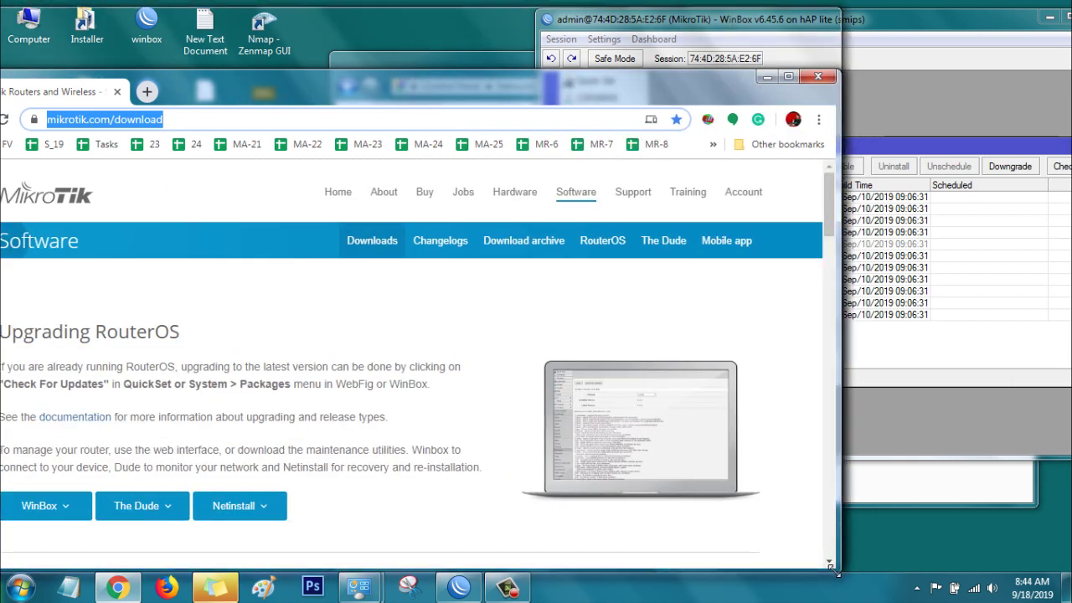
pyautogui.moveTo(820, 72); pyautogui.dragTo(837, 2)
pyautogui.moveTo(886, 32); pyautogui.dragTo(965, 34)
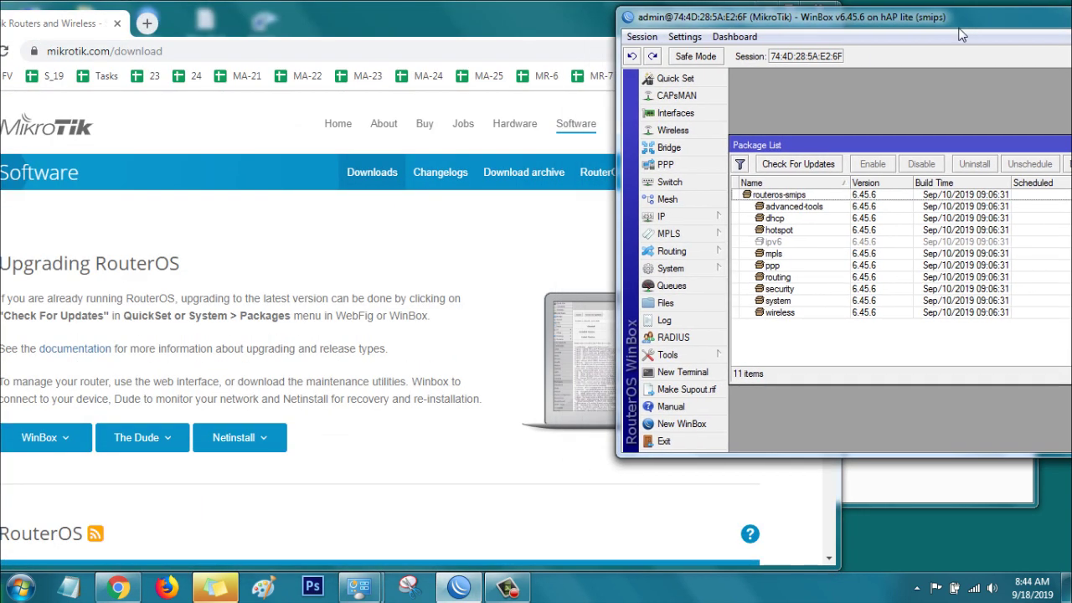
# Narrow the browser window showing the RouterOS download table and place the WinBox package list next to it.
pyautogui.click(437, 464)
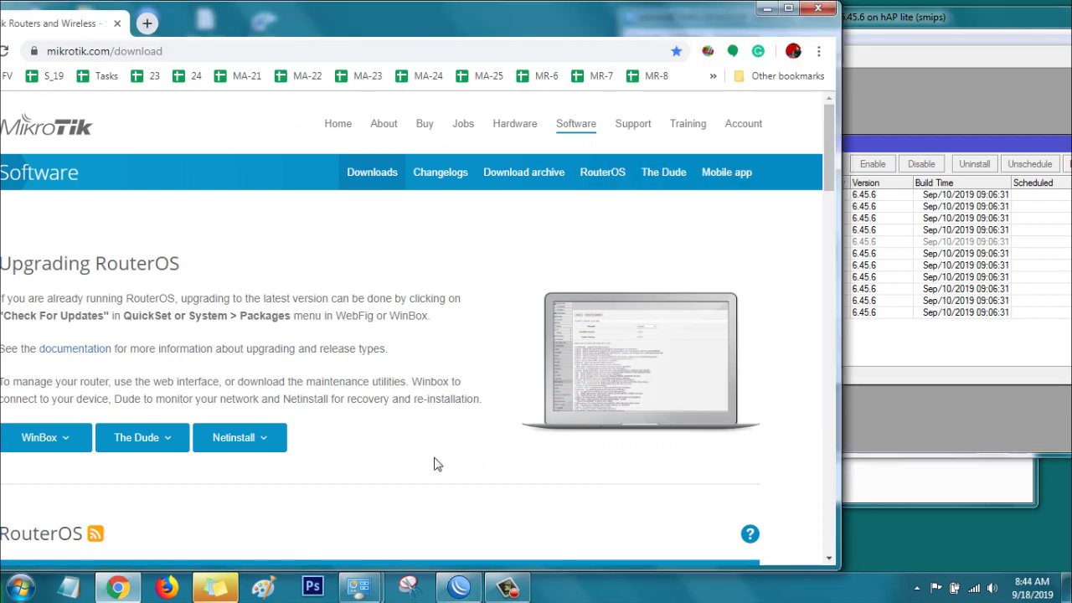
pyautogui.scroll(-3, 436, 465)
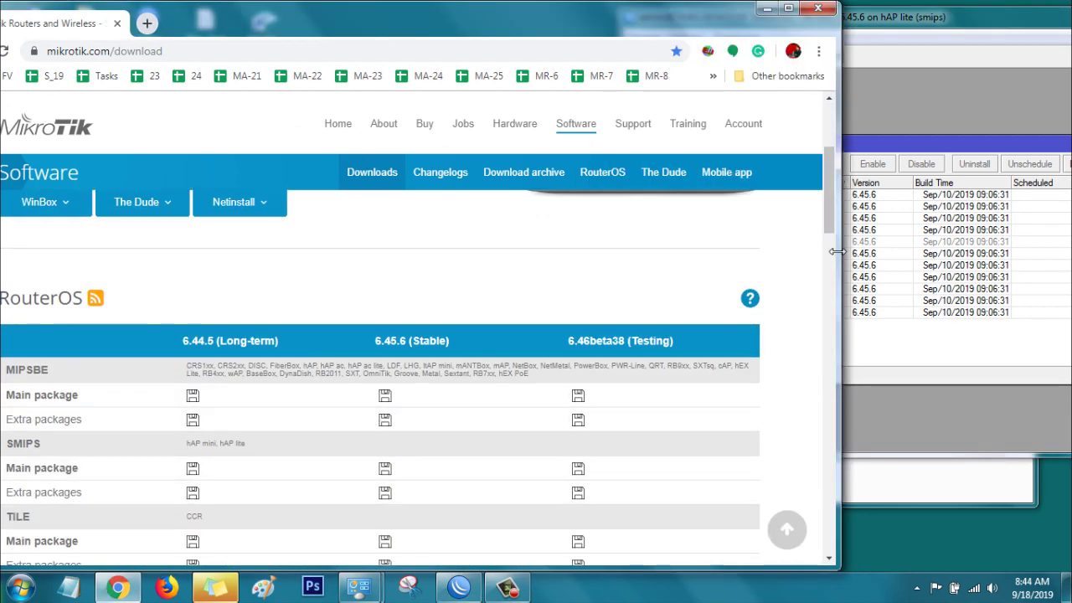
pyautogui.moveTo(839, 251); pyautogui.dragTo(789, 262)
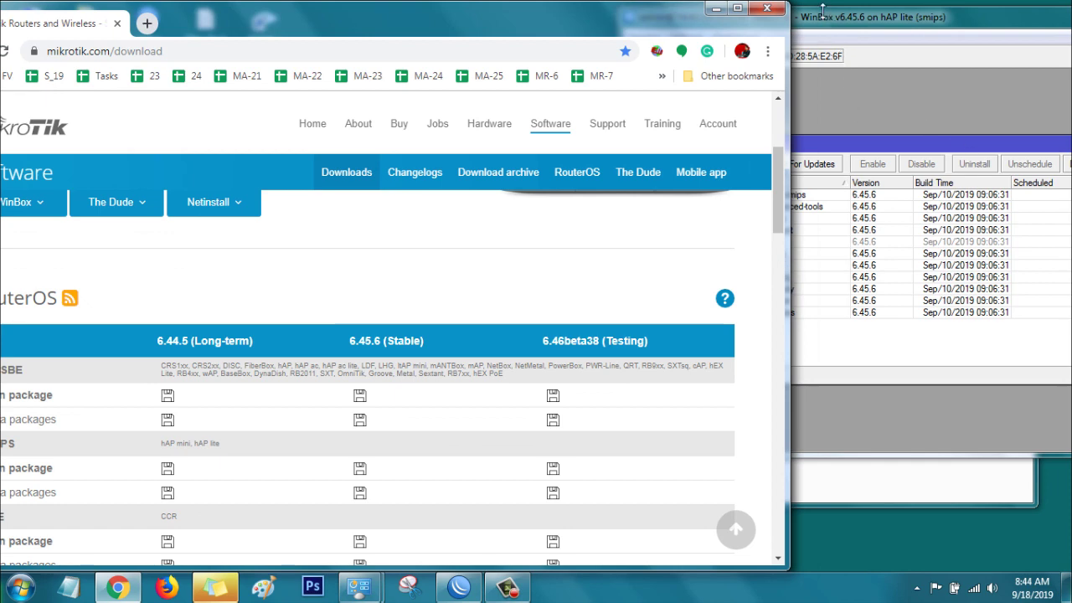
pyautogui.moveTo(827, 17); pyautogui.dragTo(827, 34)
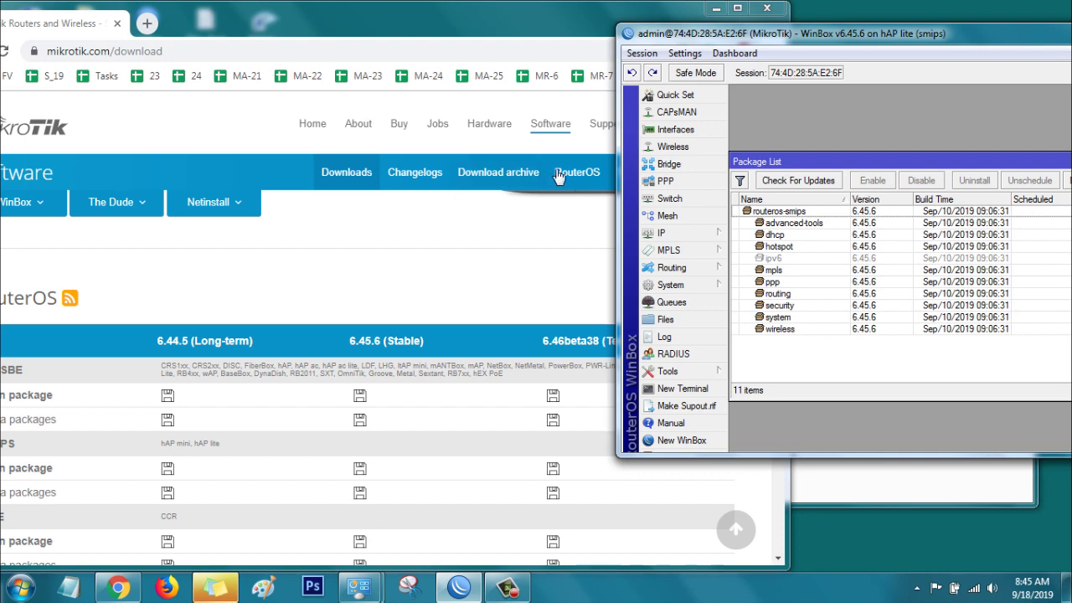
pyautogui.moveTo(709, 38); pyautogui.dragTo(769, 55)
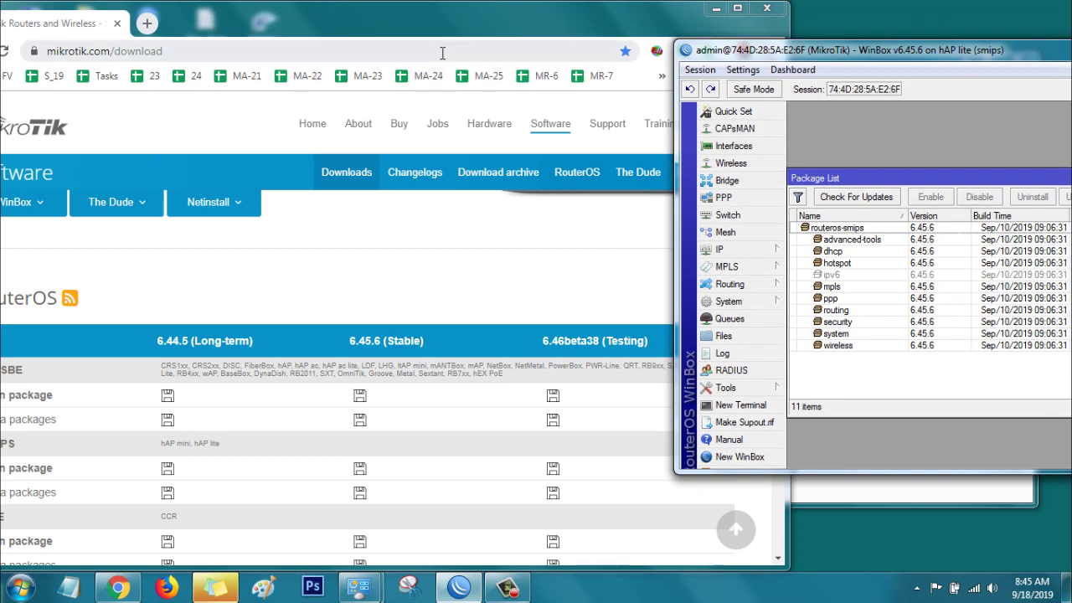
# Maximize the browser and review the download page's RouterOS table with its Long-term, Stable and Testing versions.
pyautogui.doubleClick(442, 25)
pyautogui.doubleClick(524, 79)
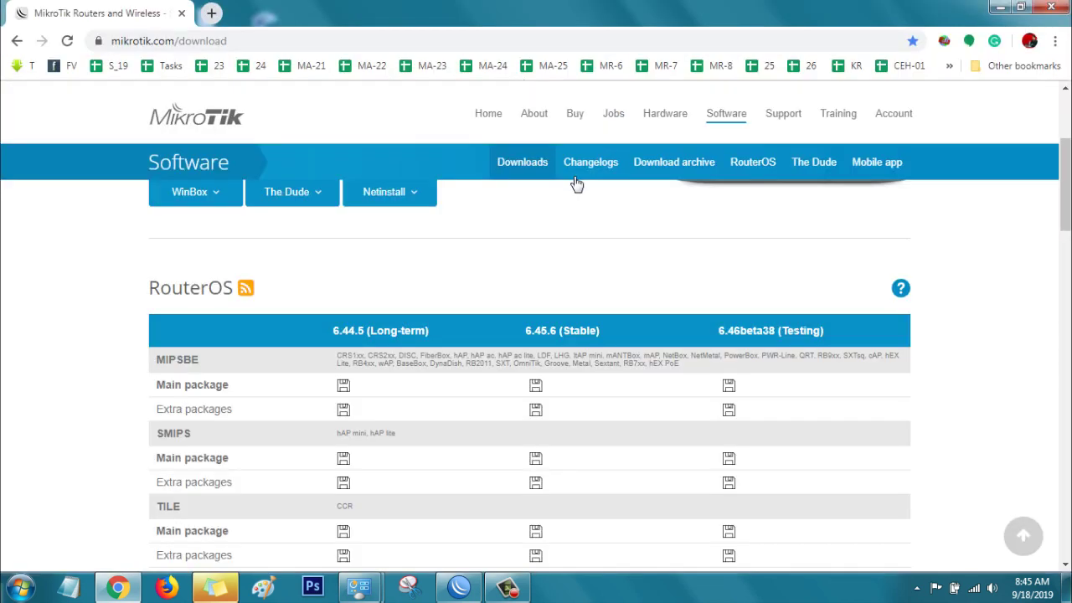
pyautogui.scroll(1, 636, 304)
pyautogui.scroll(3, 636, 304)
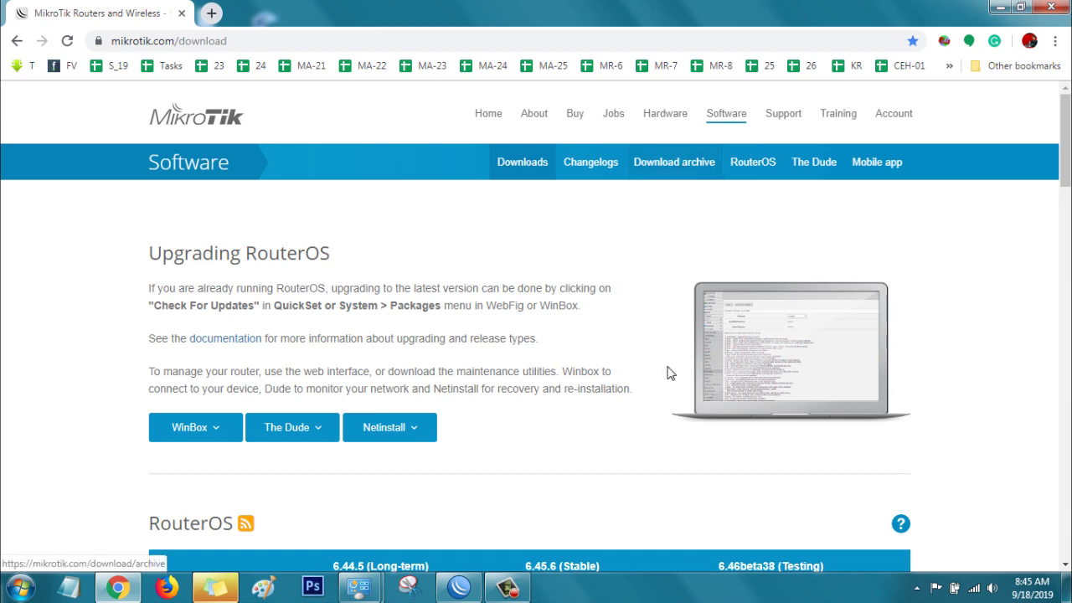
pyautogui.scroll(-3, 591, 347)
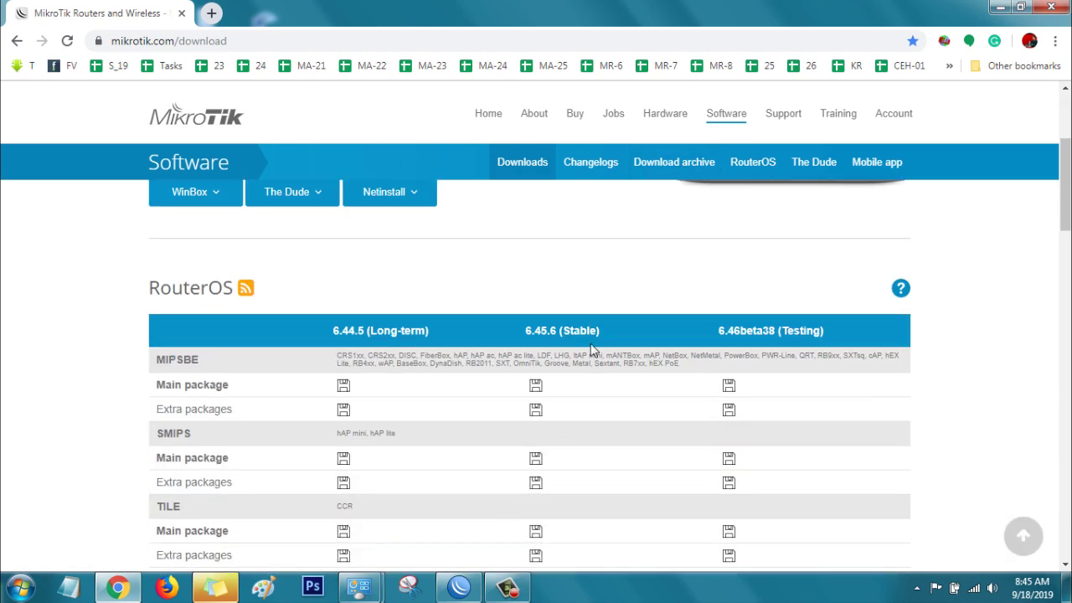
# Restore the browser window beside WinBox and highlight version 6.44.5 (Long-term) for comparison with the installed packages.
pyautogui.doubleClick(559, 7)
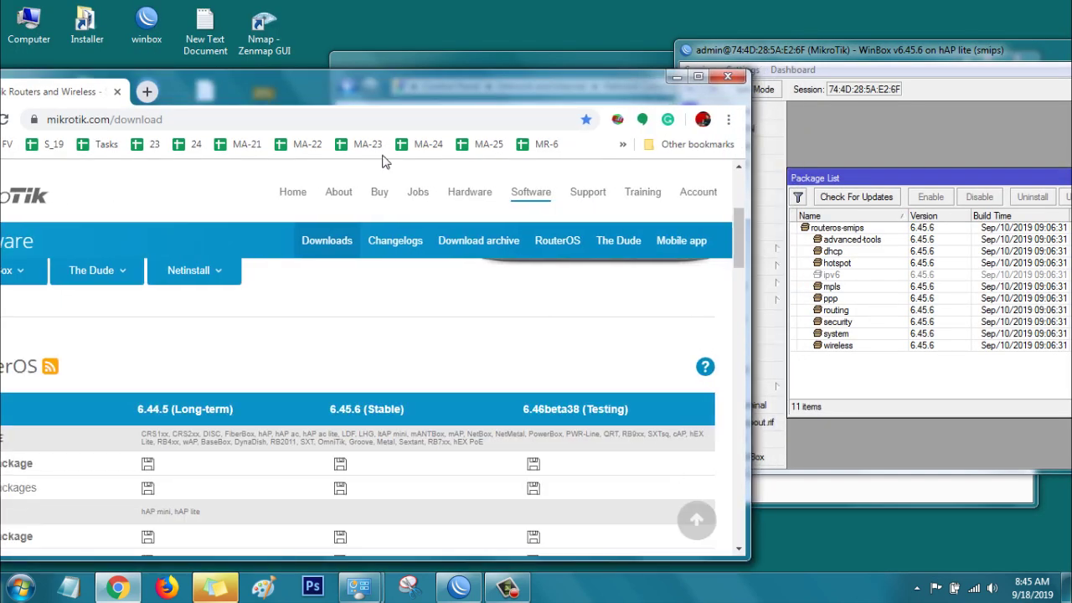
pyautogui.moveTo(395, 74); pyautogui.dragTo(395, 18)
pyautogui.scroll(-1, 366, 260)
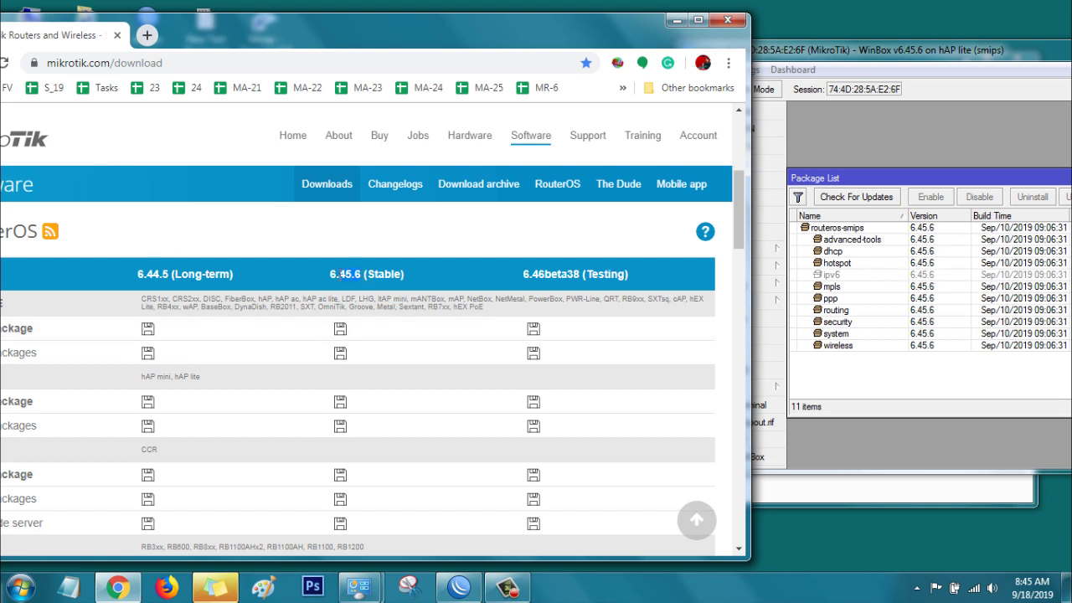
pyautogui.moveTo(168, 275); pyautogui.dragTo(144, 279)
pyautogui.click(828, 53)
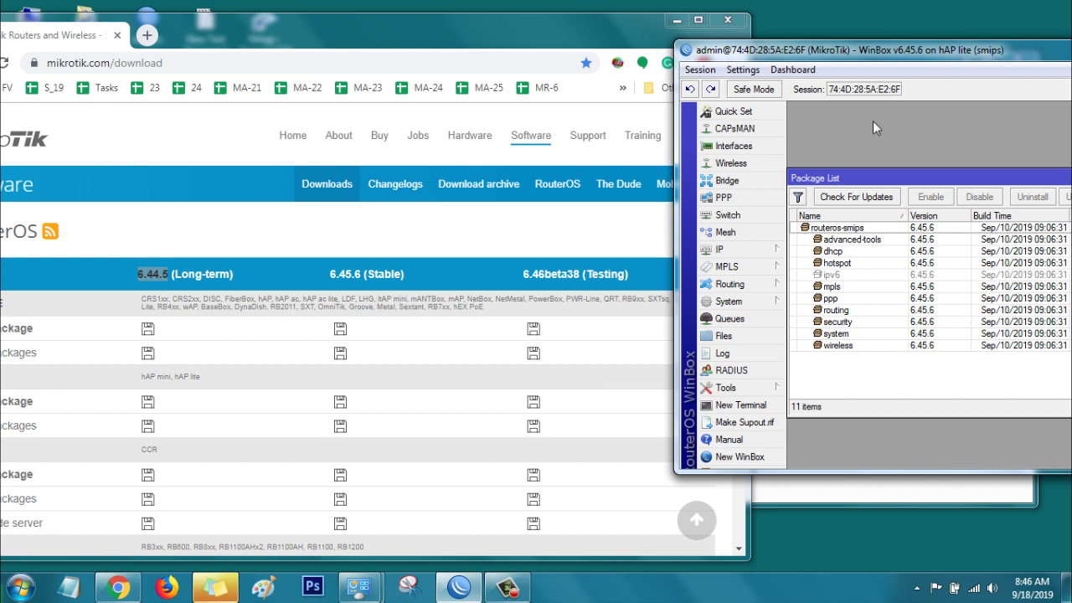
# Search the download page for "hap Lite" and examine the router models listed under each RouterOS architecture.
pyautogui.click(246, 44)
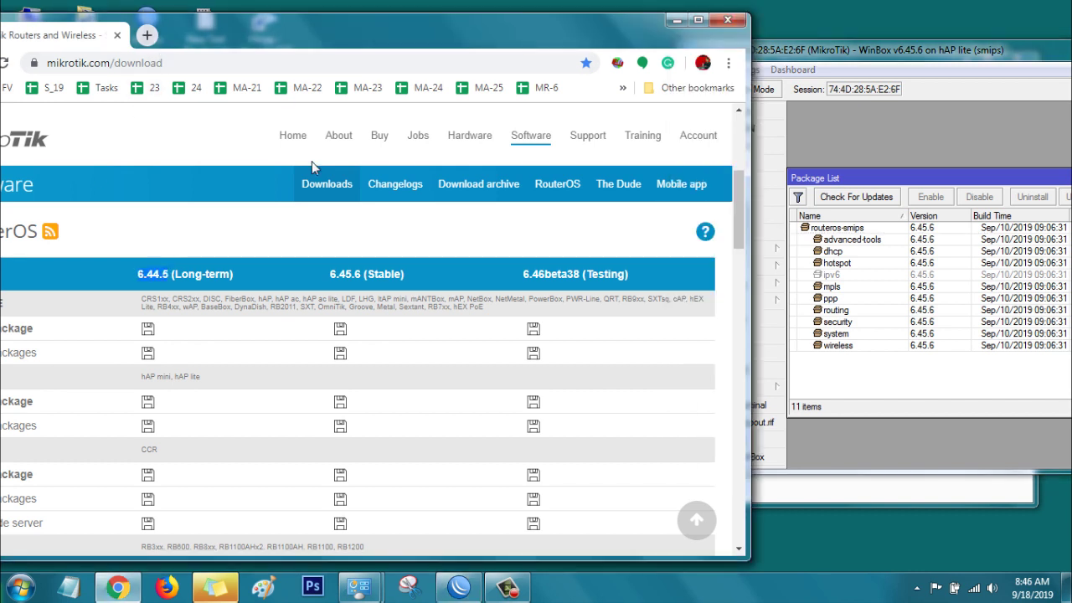
pyautogui.hotkey('ctrl', 'f')
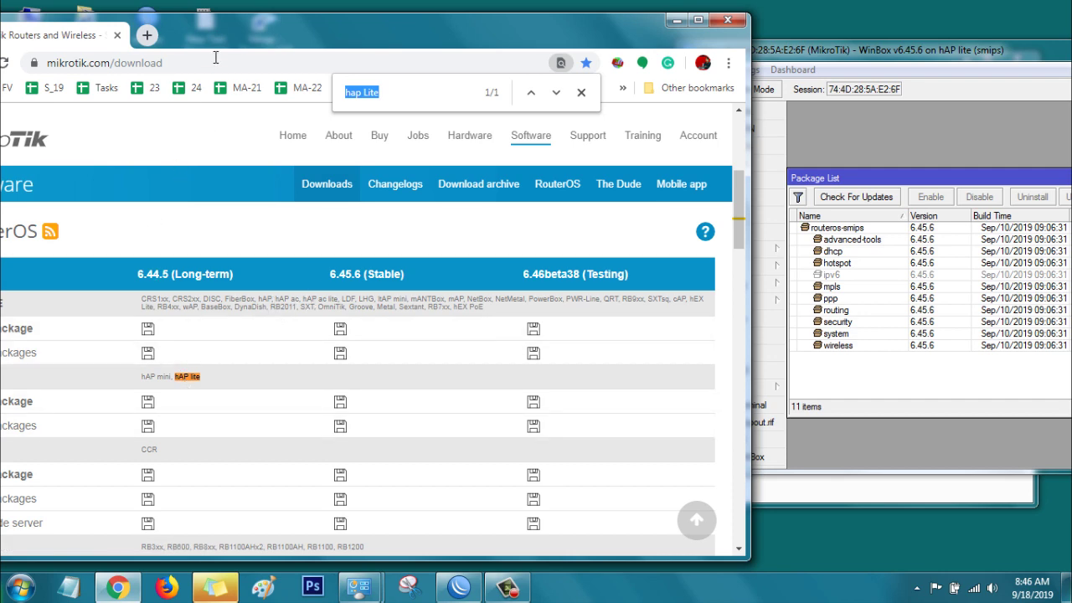
pyautogui.moveTo(216, 33); pyautogui.dragTo(316, 22)
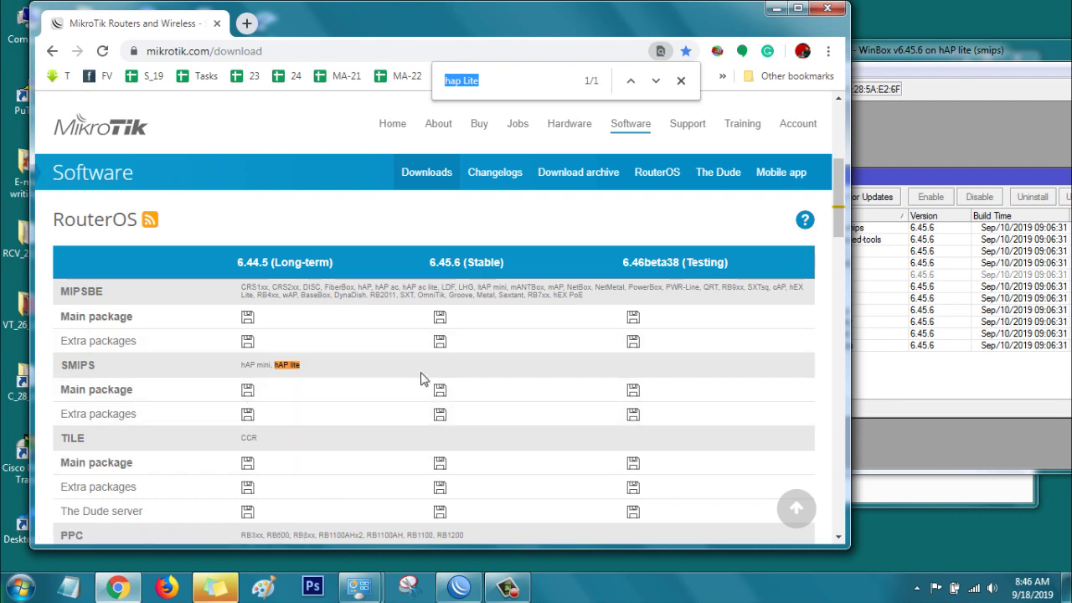
pyautogui.scroll(-2, 388, 442)
pyautogui.scroll(-2, 388, 442)
pyautogui.scroll(-1, 323, 468)
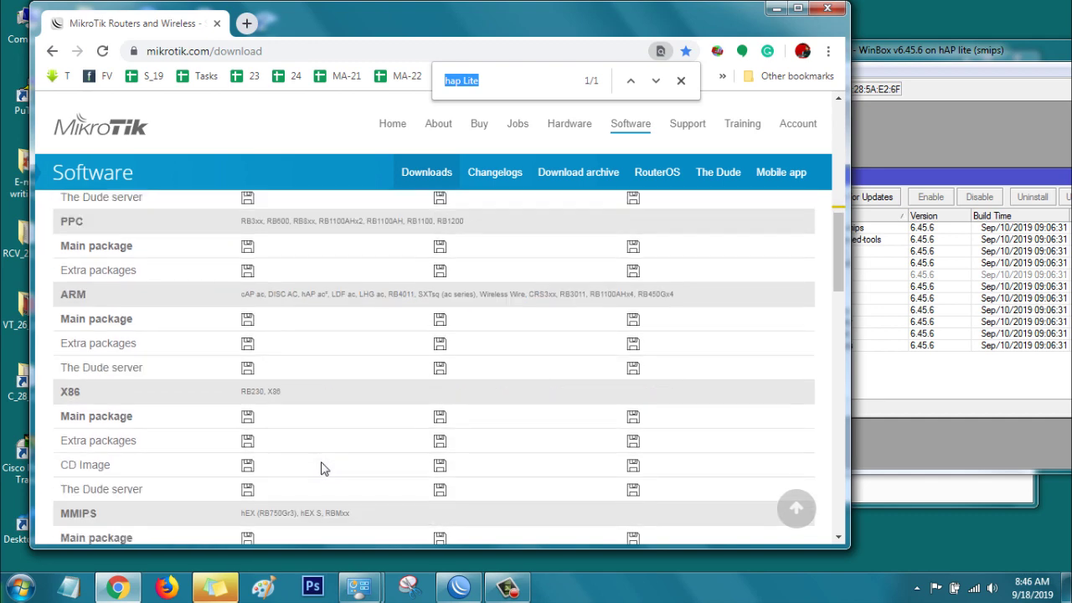
pyautogui.scroll(2, 324, 469)
pyautogui.scroll(1, 323, 469)
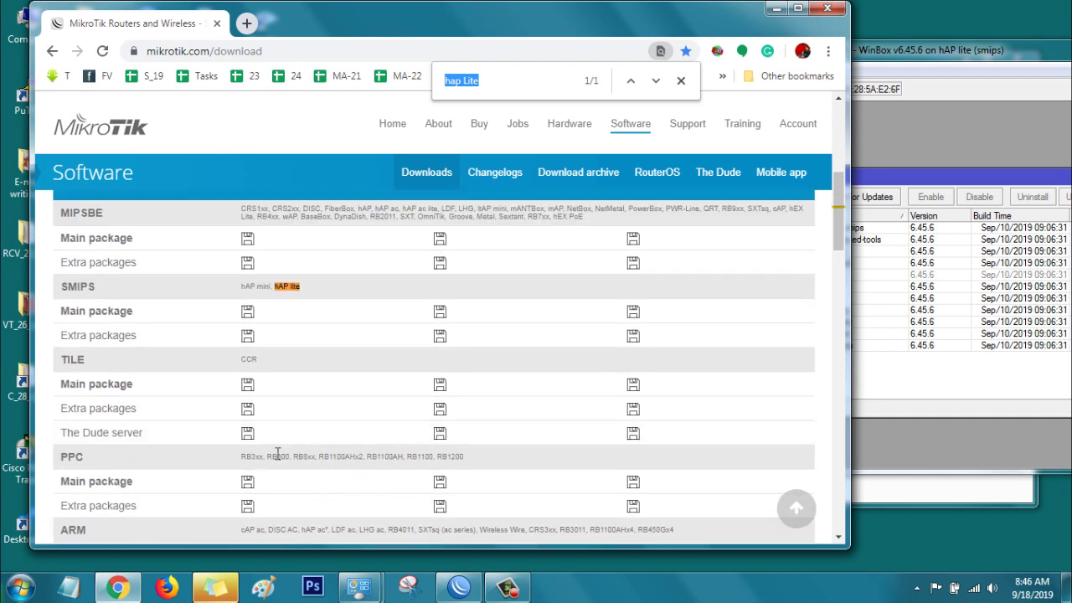
pyautogui.scroll(1, 328, 407)
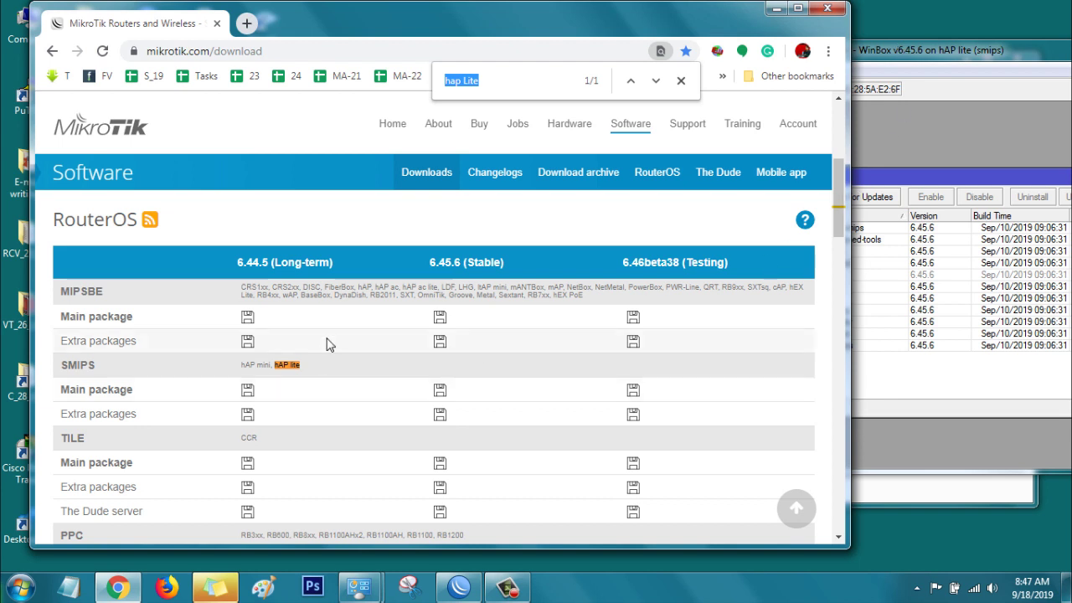
# Switch to WinBox and create a configuration backup from the router's file list.
pyautogui.click(926, 61)
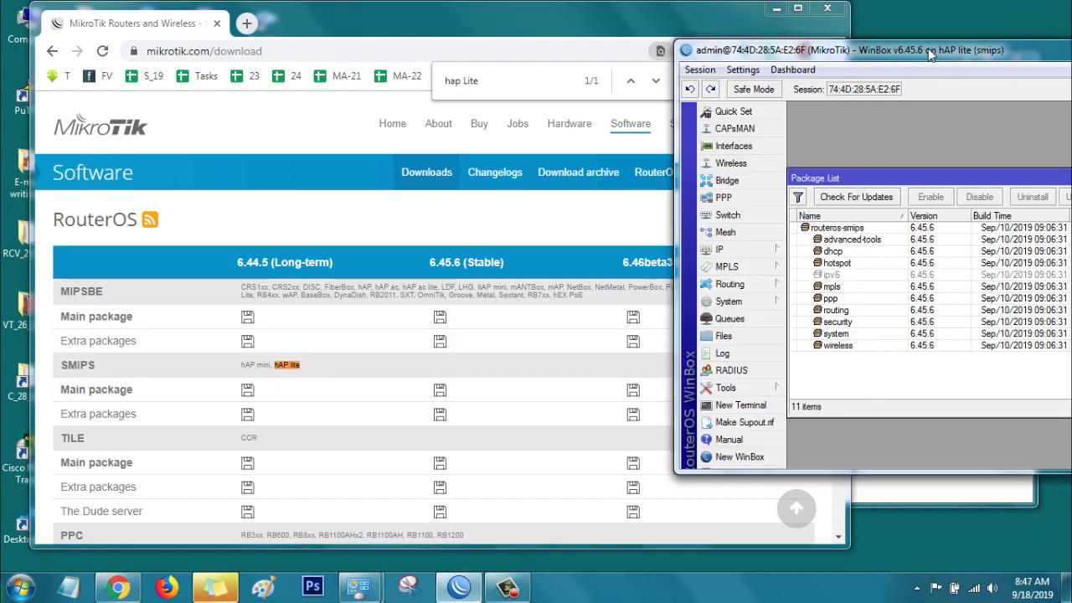
pyautogui.click(752, 302)
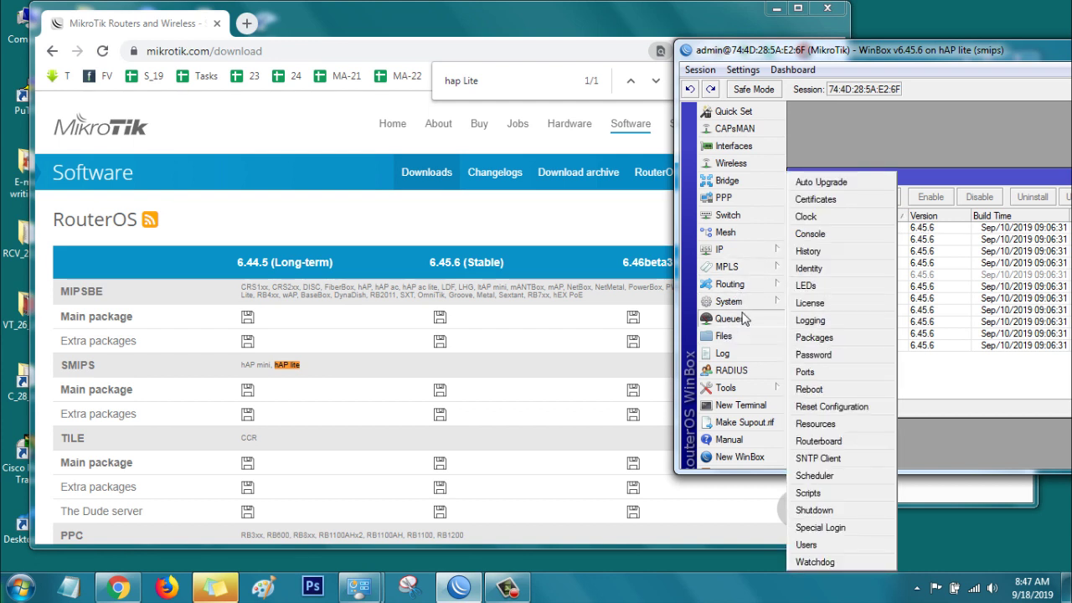
pyautogui.click(722, 336)
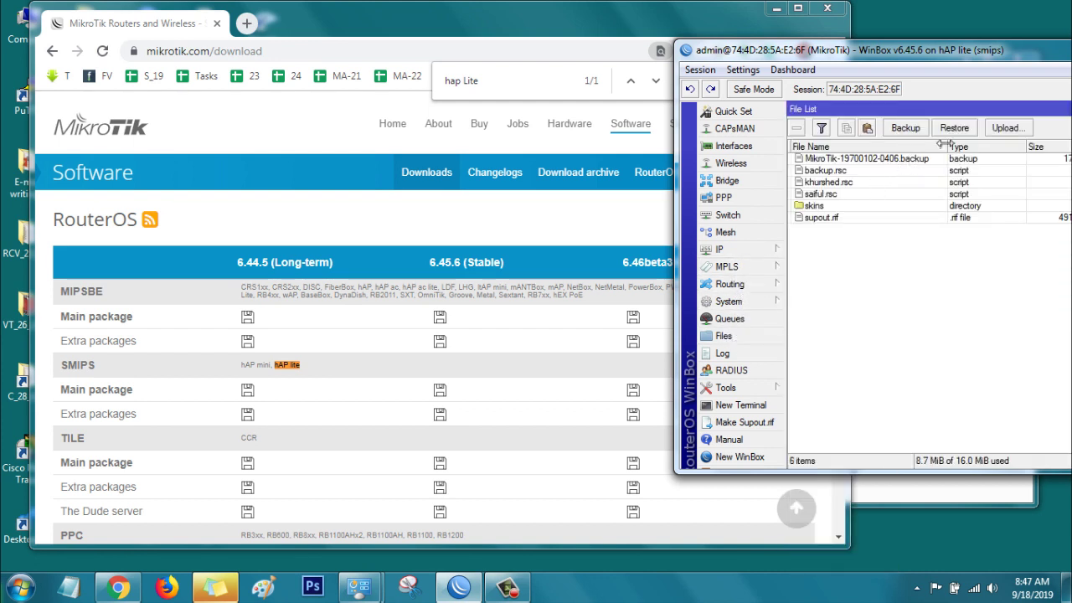
pyautogui.click(915, 135)
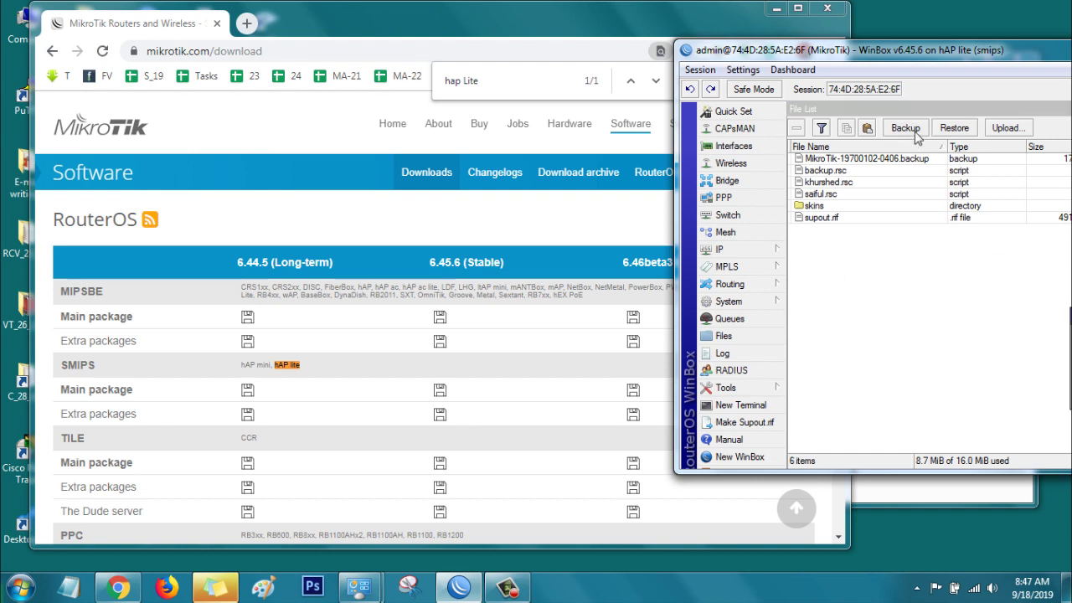
pyautogui.moveTo(903, 53); pyautogui.dragTo(677, 85)
pyautogui.click(1011, 376)
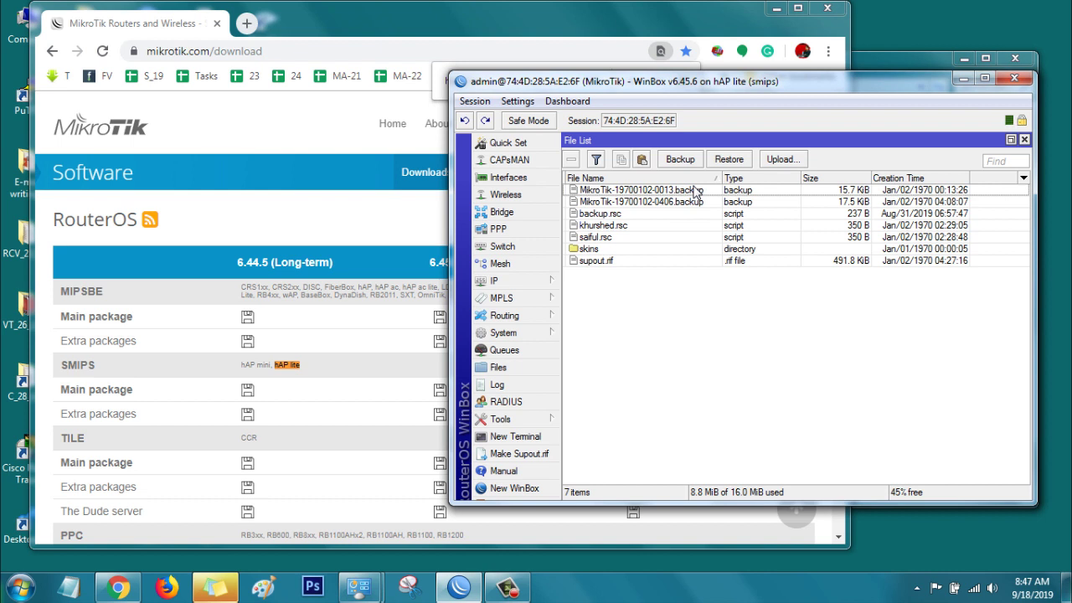
# Select the newly created backup in the router's file list and close the WinBox session.
pyautogui.click(694, 191)
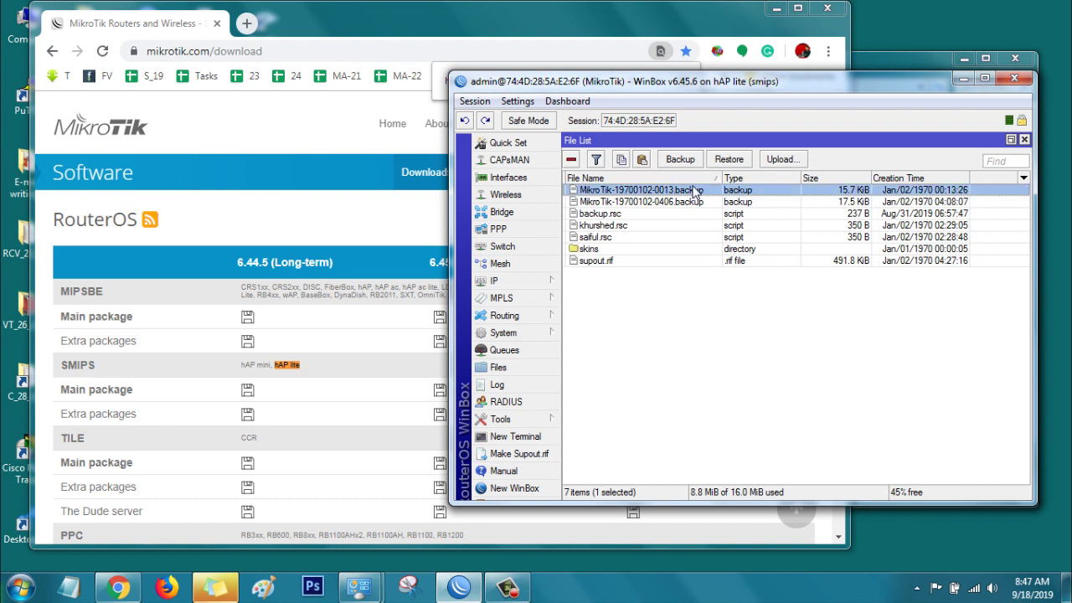
pyautogui.click(980, 23)
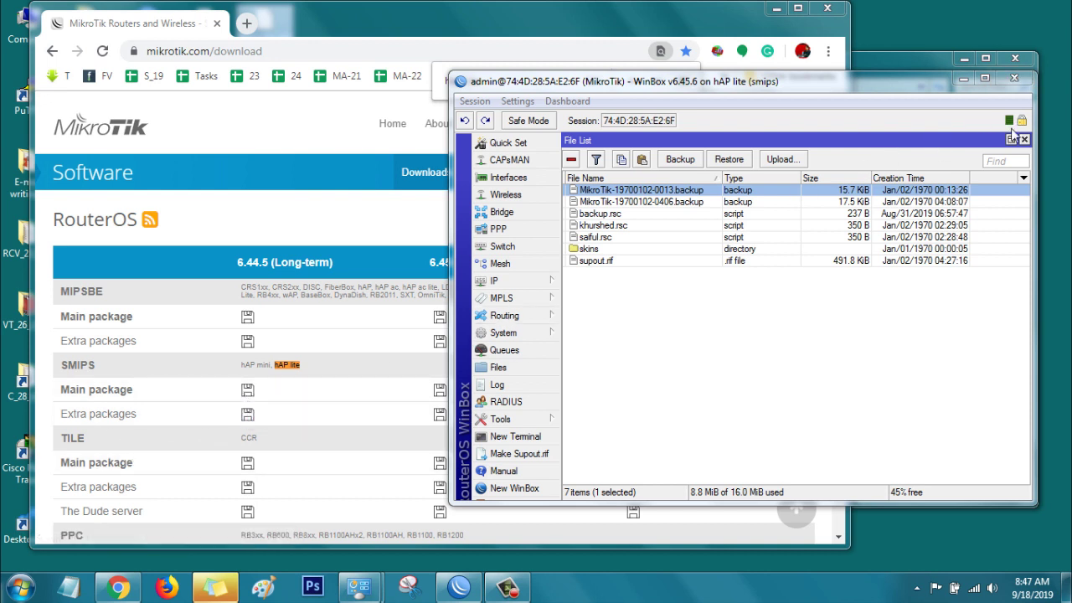
pyautogui.click(1014, 79)
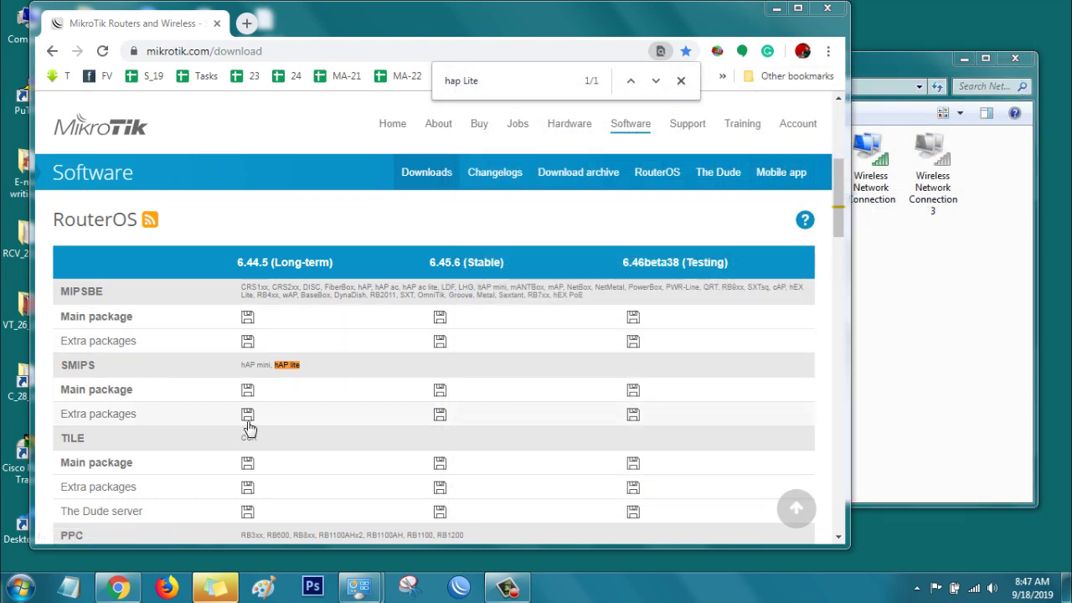
# Maximize the browser and download the 6.44.5 (Long-term) main package for SMIPS, showing the file in its folder.
pyautogui.click(347, 32)
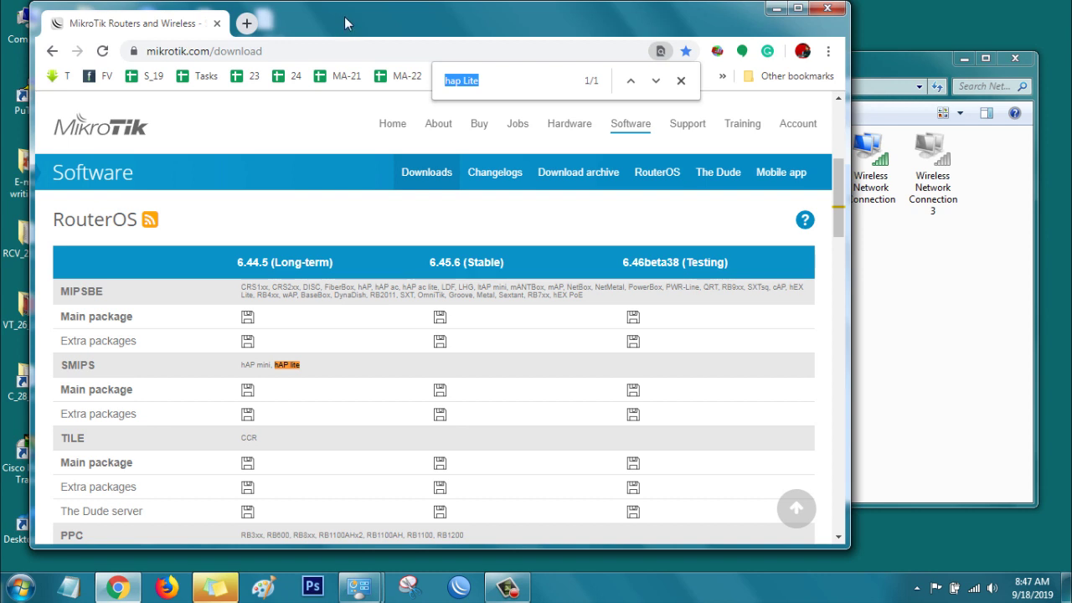
pyautogui.doubleClick(344, 16)
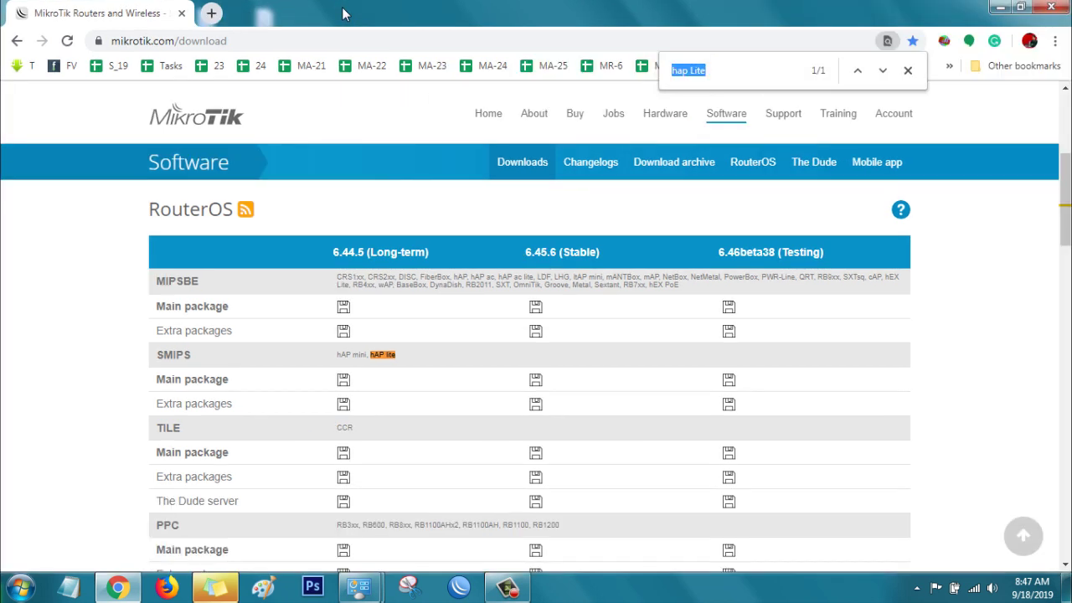
pyautogui.click(343, 383)
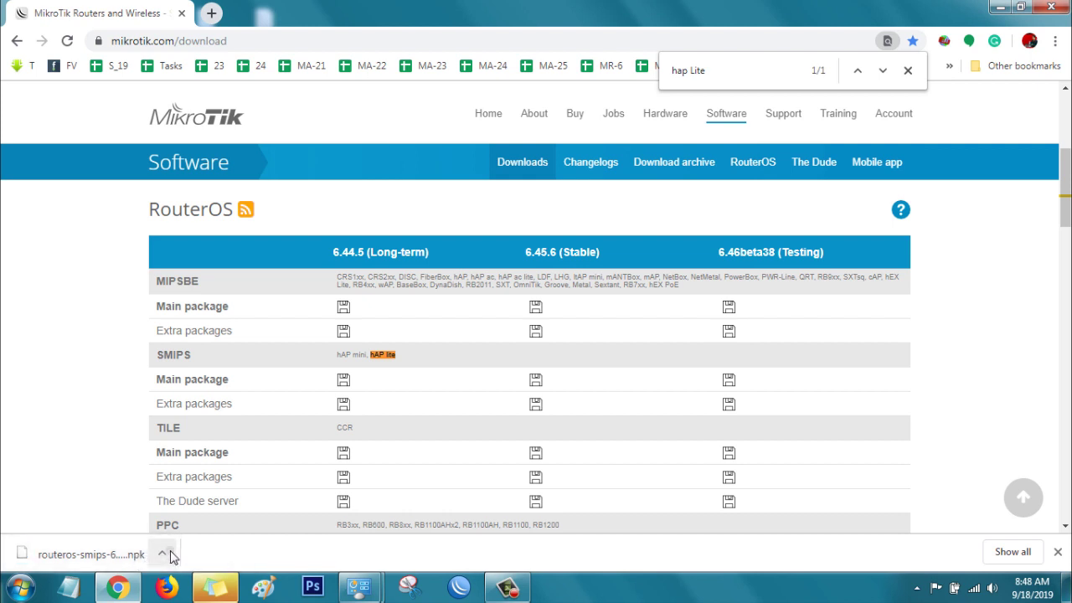
pyautogui.click(163, 554)
pyautogui.click(289, 497)
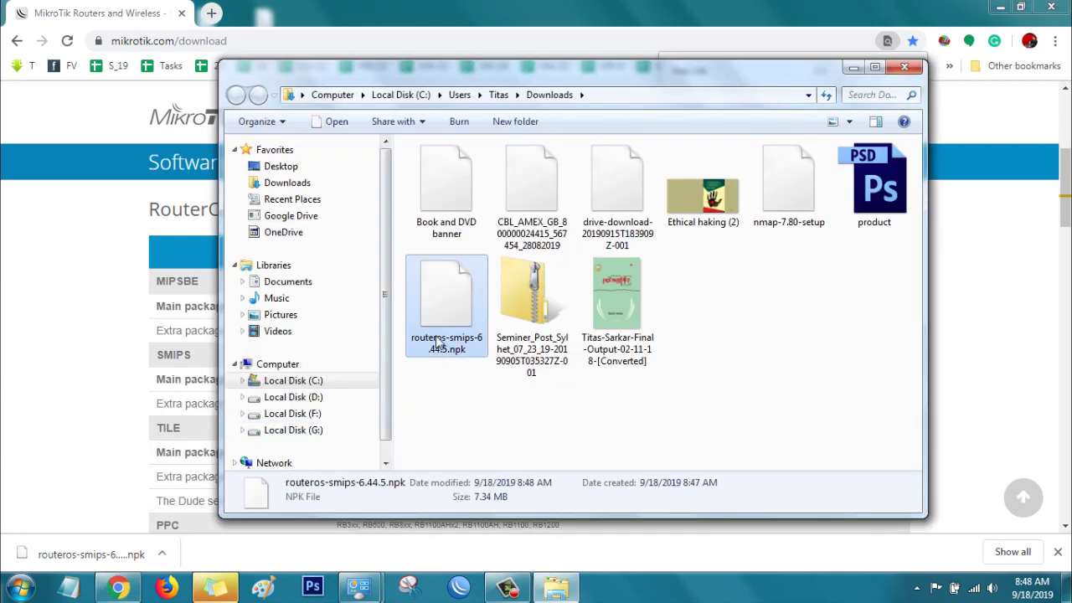
# Create a new folder on the desktop and paste a copy of routeros-smips-6.44.5.npk into it.
pyautogui.press('super+d')
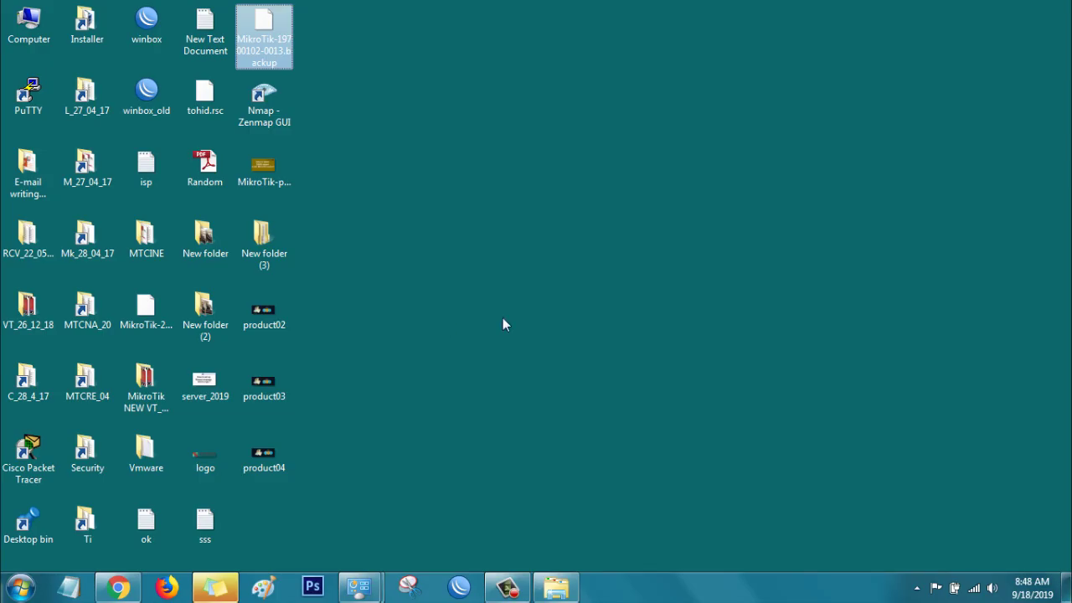
pyautogui.rightClick(503, 319)
pyautogui.moveTo(569, 505)
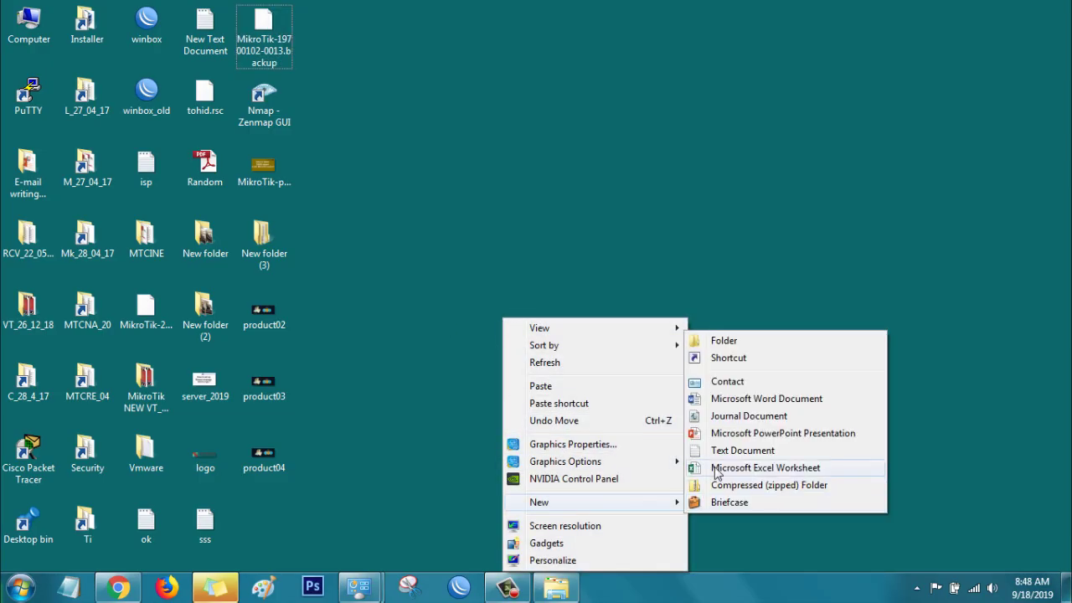
pyautogui.click(723, 340)
pyautogui.click(264, 523)
pyautogui.doubleClick(264, 526)
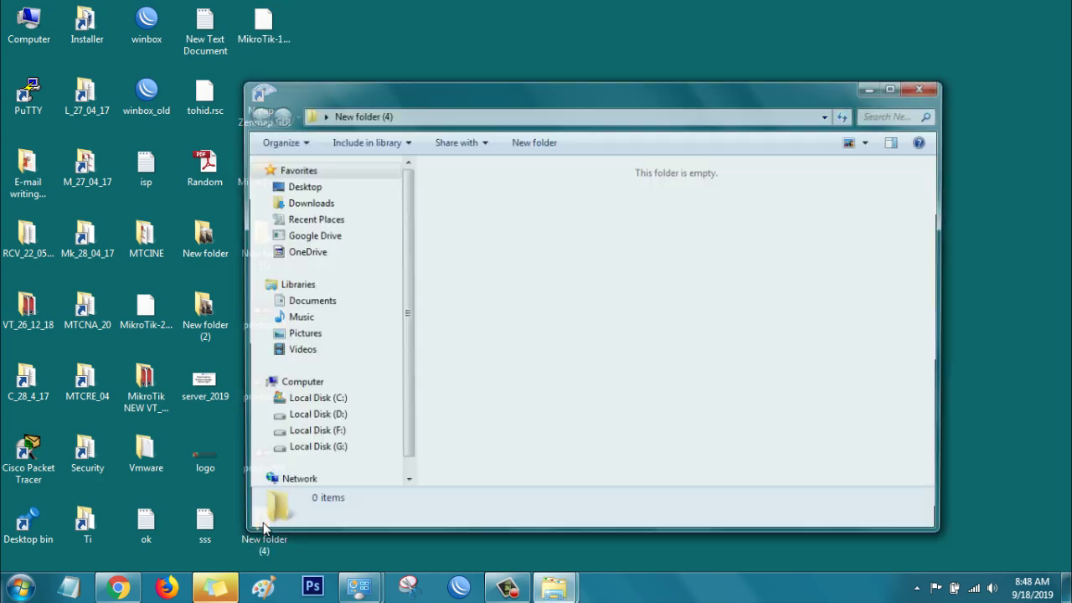
pyautogui.rightClick(591, 311)
pyautogui.click(632, 415)
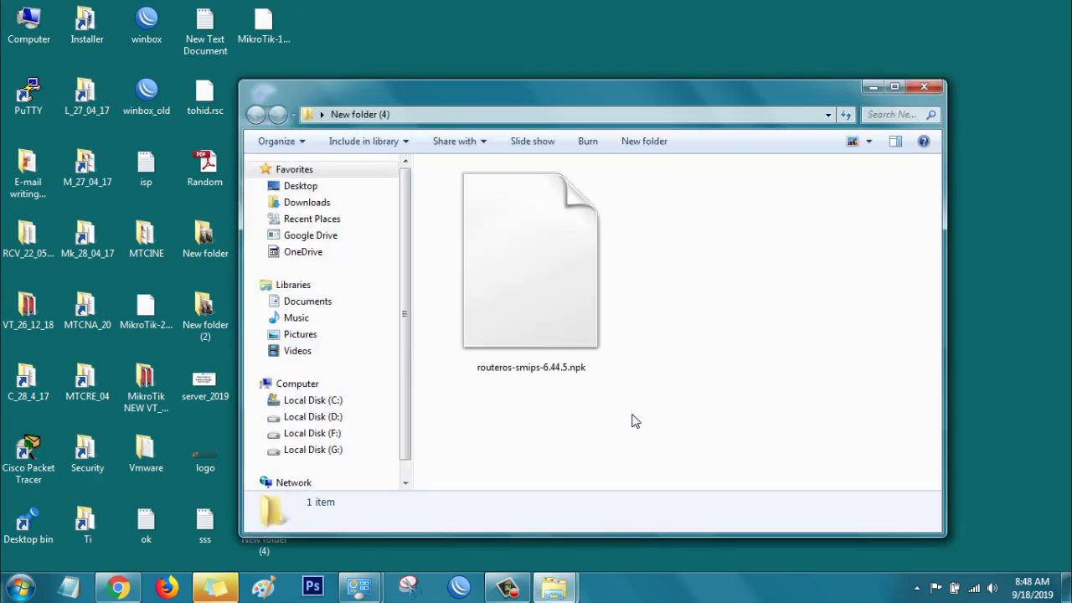
# Return to the browser and download the 6.44.5 (Long-term) extra packages for SMIPS, showing the archive in its folder.
pyautogui.click(131, 588)
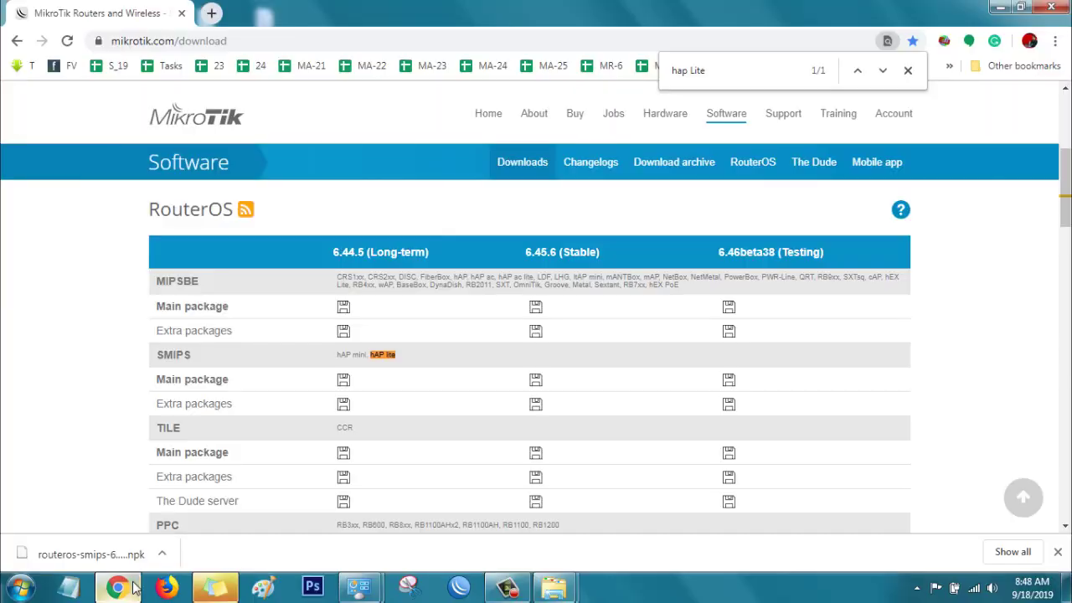
pyautogui.click(343, 405)
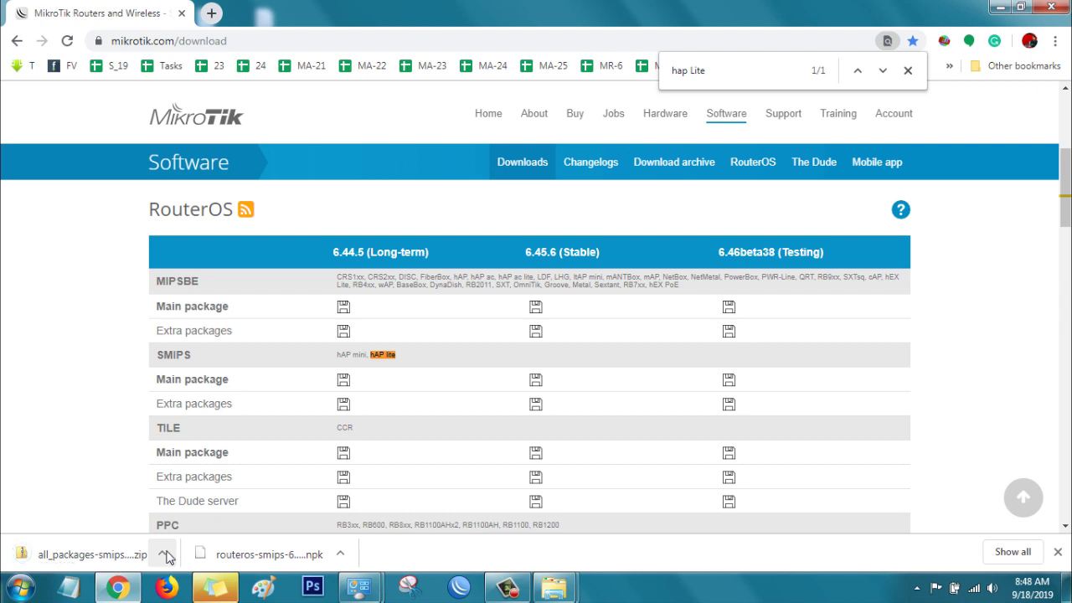
pyautogui.click(165, 554)
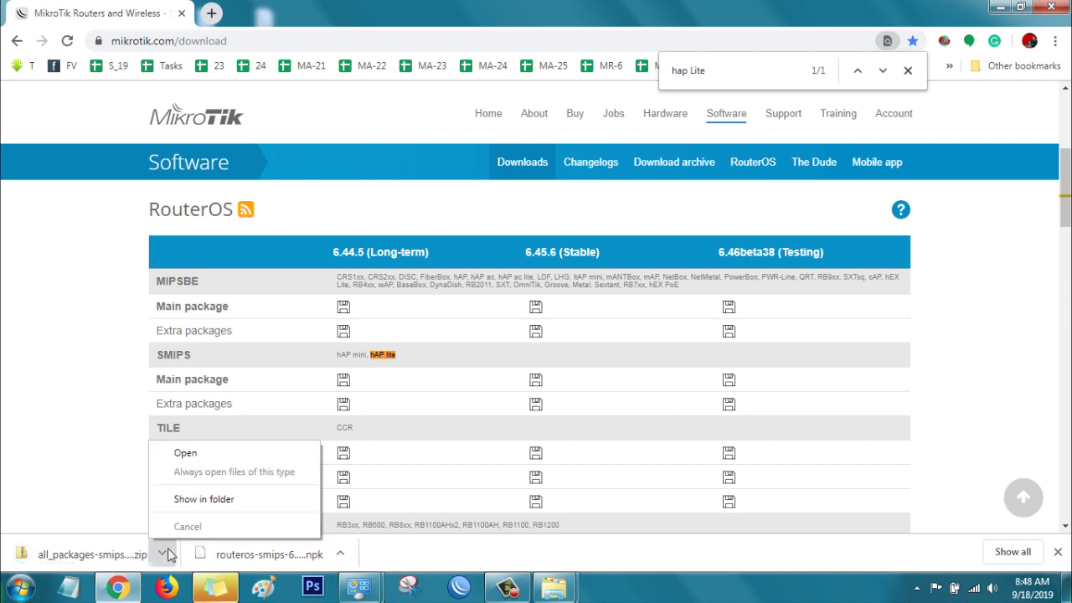
pyautogui.click(215, 499)
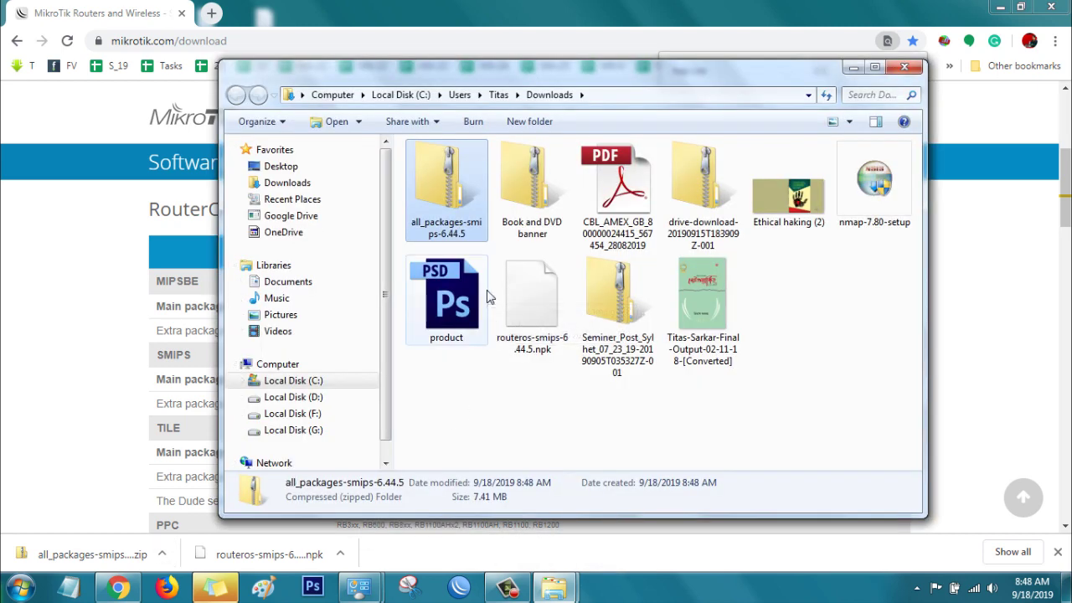
# Paste a copy of the all_packages-smips-6.44.5 archive into New folder (4) on the desktop.
pyautogui.press('super+d')
pyautogui.click(281, 535)
pyautogui.doubleClick(281, 536)
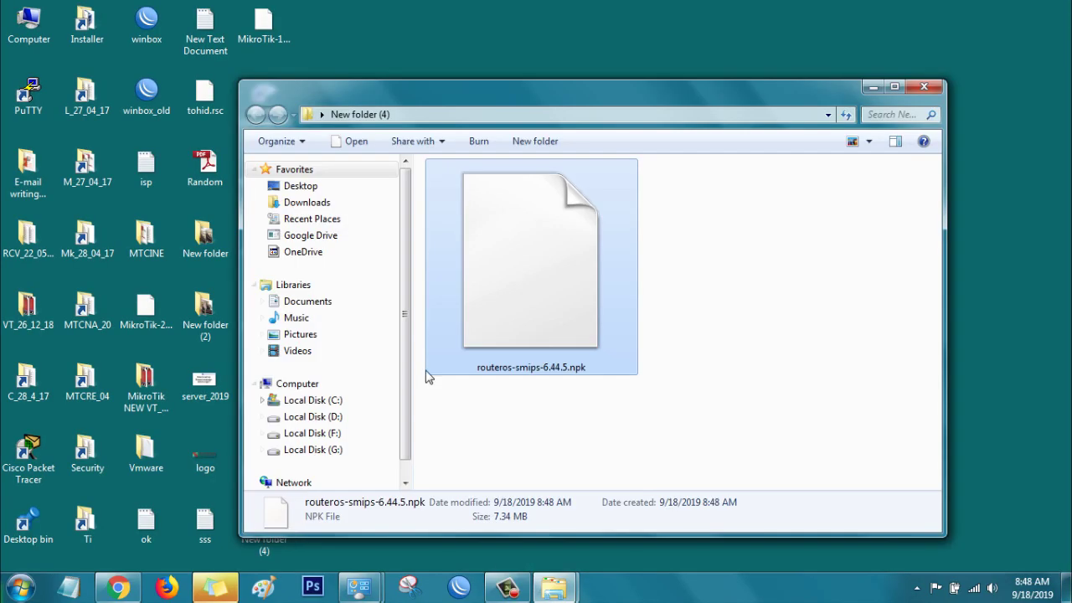
pyautogui.rightClick(748, 275)
pyautogui.click(828, 378)
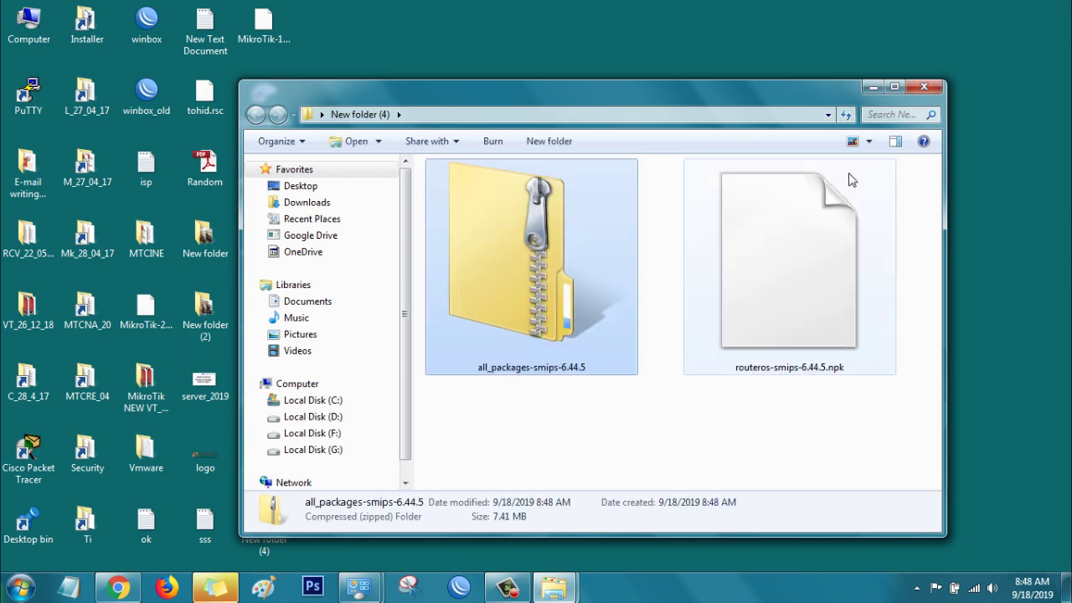
# Show the folder's contents as large icons and extract the all_packages-smips-6.44.5 archive in place with 7-Zip.
pyautogui.click(871, 141)
pyautogui.click(908, 179)
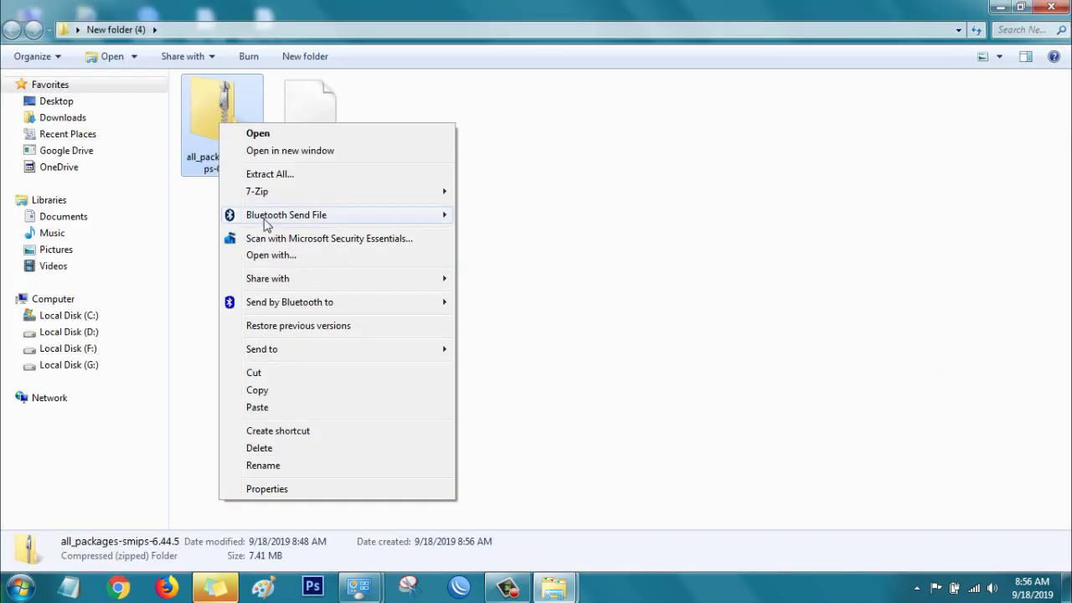
pyautogui.moveTo(273, 203)
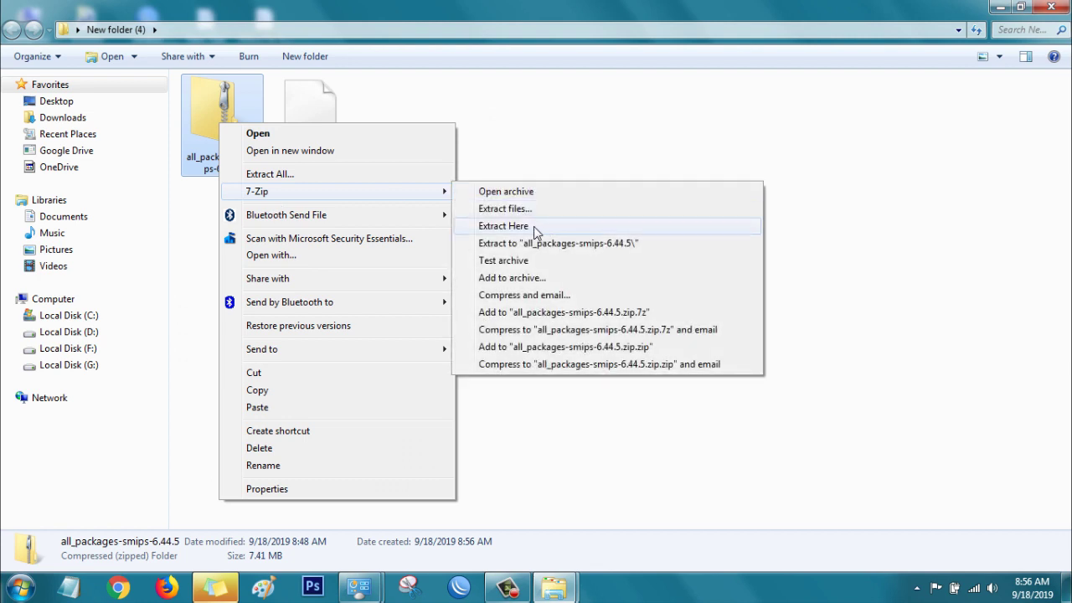
pyautogui.click(503, 226)
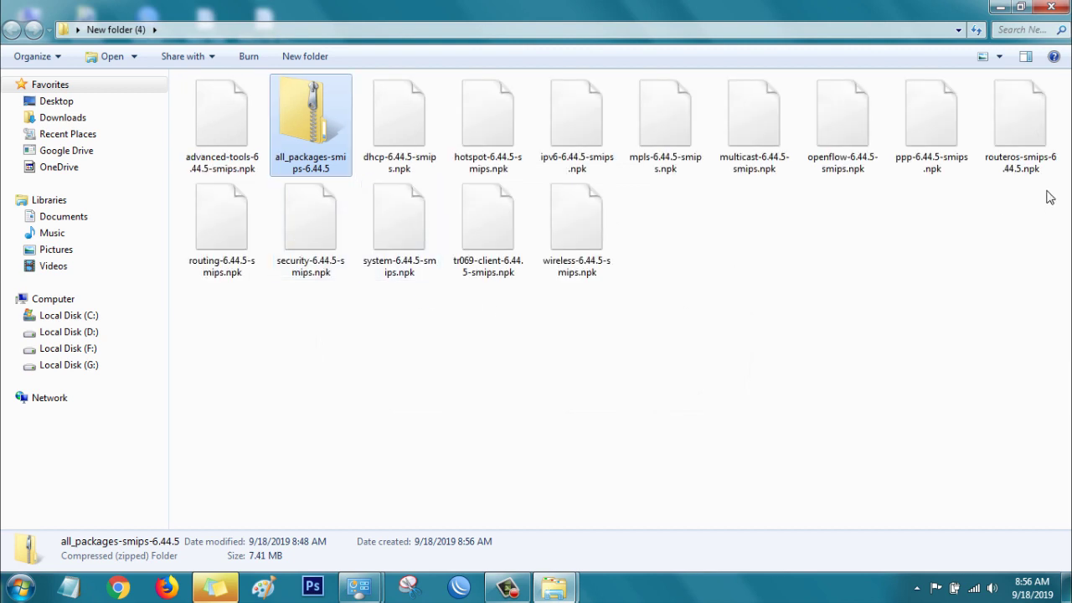
# Display the package files as a list, select system-6.44.5-smips.npk, and restore the folder window beside the free desktop area.
pyautogui.rightClick(964, 287)
pyautogui.moveTo(968, 300)
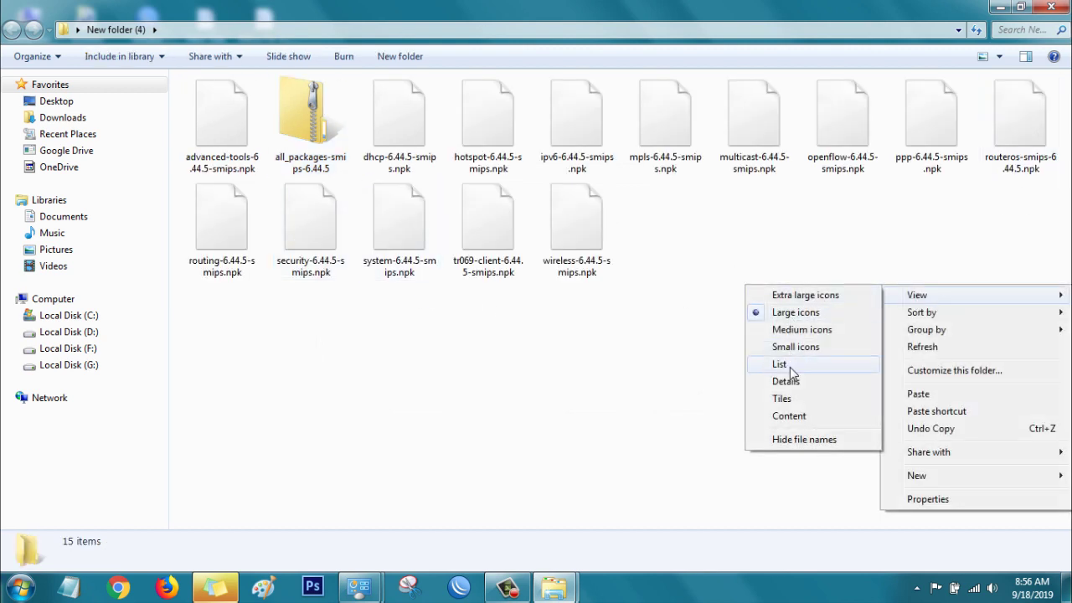
pyautogui.click(790, 365)
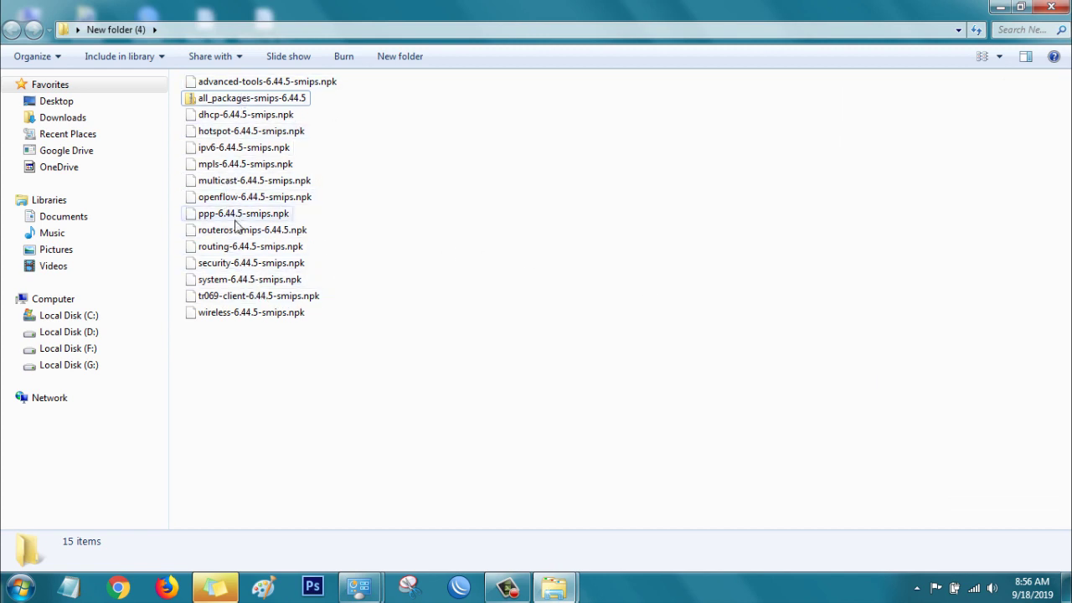
pyautogui.click(235, 283)
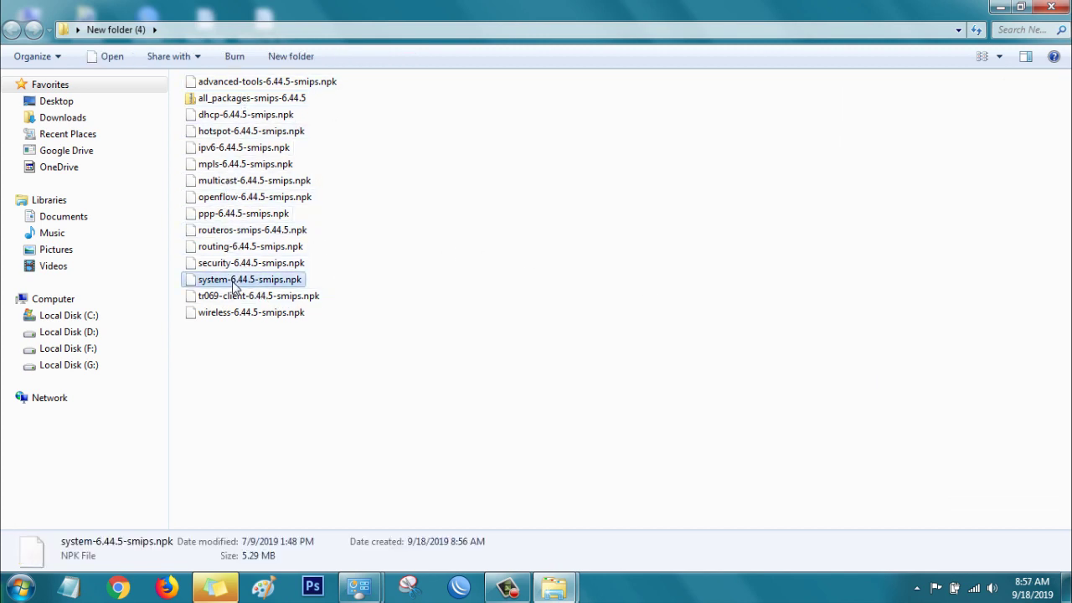
pyautogui.doubleClick(306, 10)
pyautogui.moveTo(659, 75); pyautogui.dragTo(870, 61)
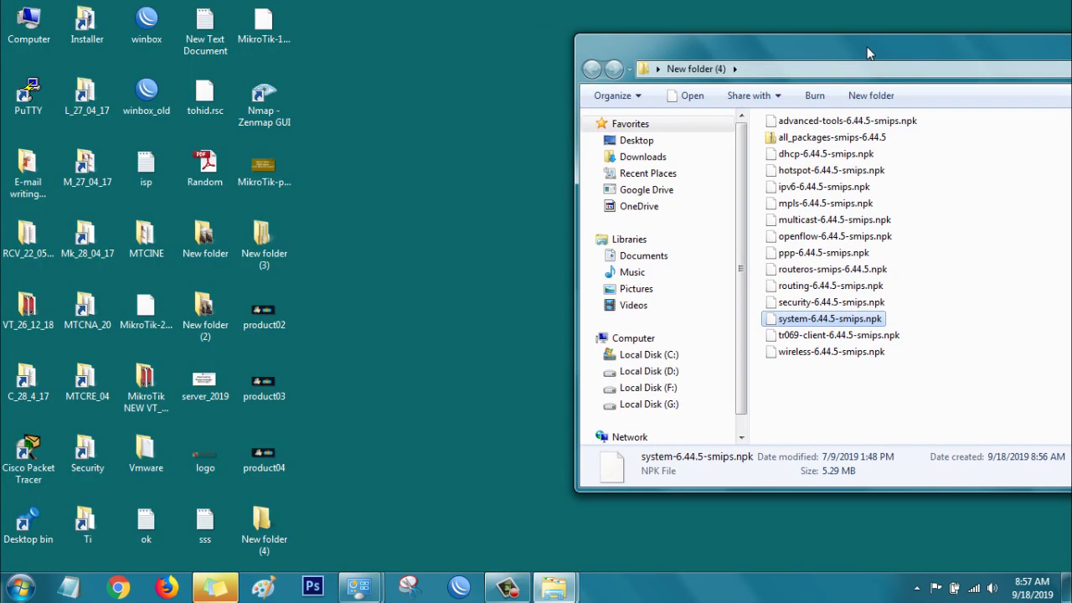
# Launch WinBox and connect to the neighboring router MikroTik at 192.168.88.1.
pyautogui.click(459, 587)
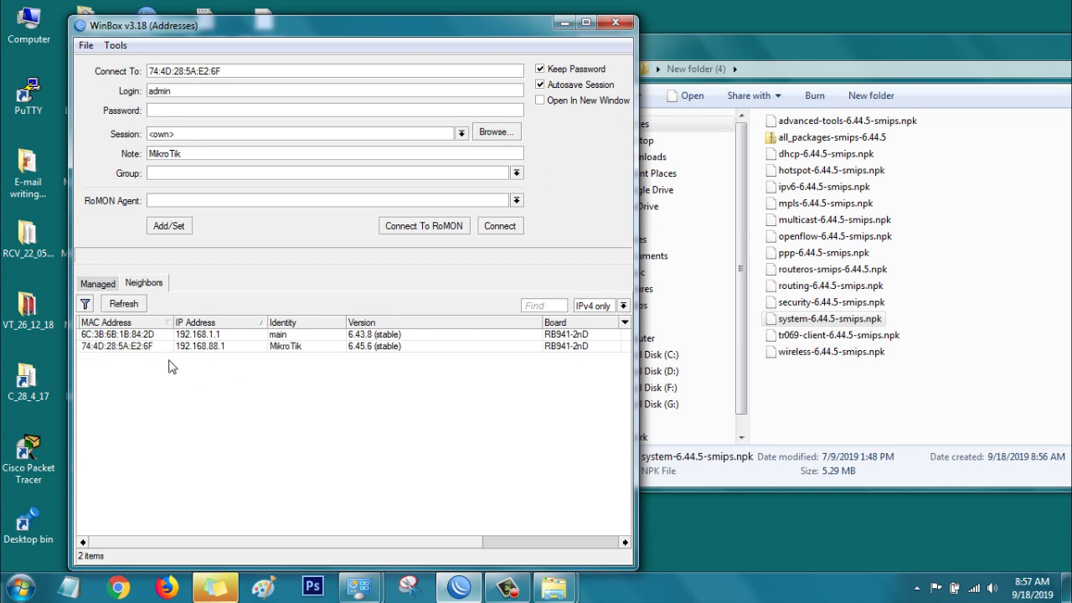
pyautogui.click(128, 349)
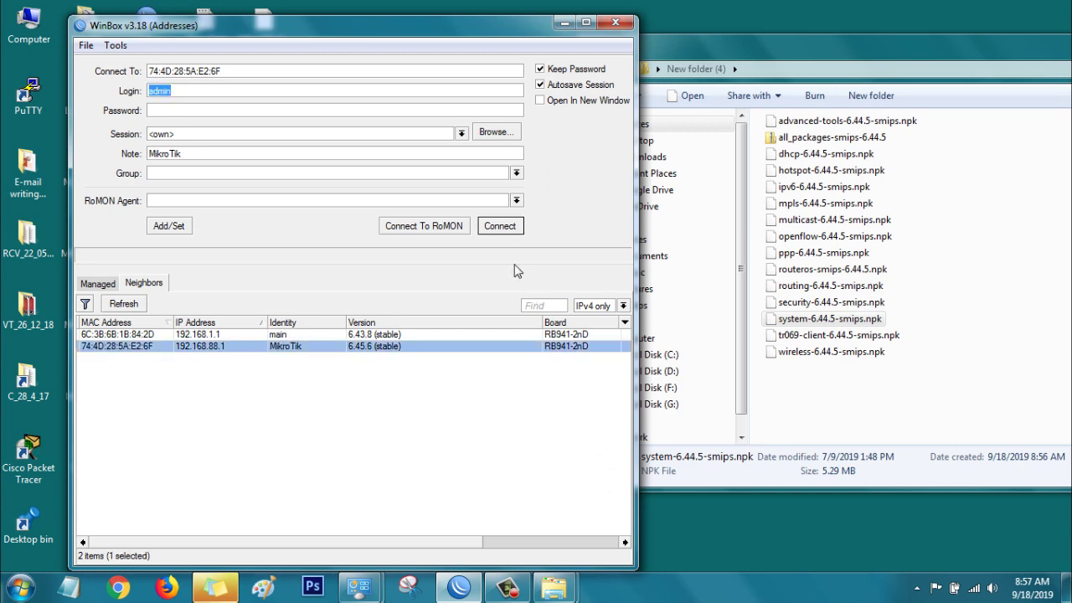
pyautogui.click(503, 230)
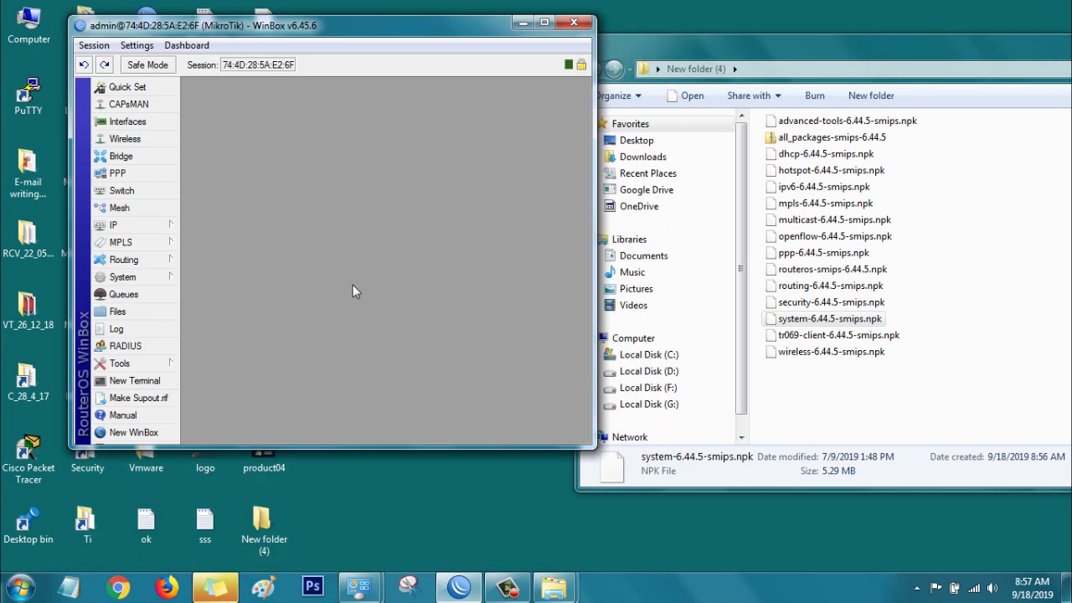
# Open the router's file list and upload system-6.44.5-smips.npk from the folder into it.
pyautogui.click(139, 283)
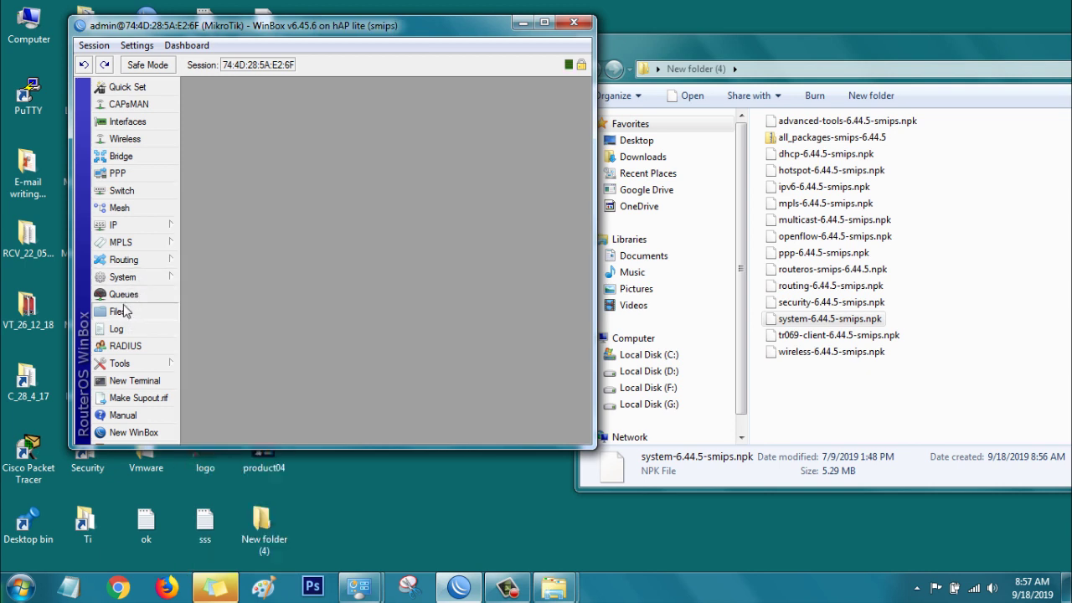
pyautogui.click(126, 312)
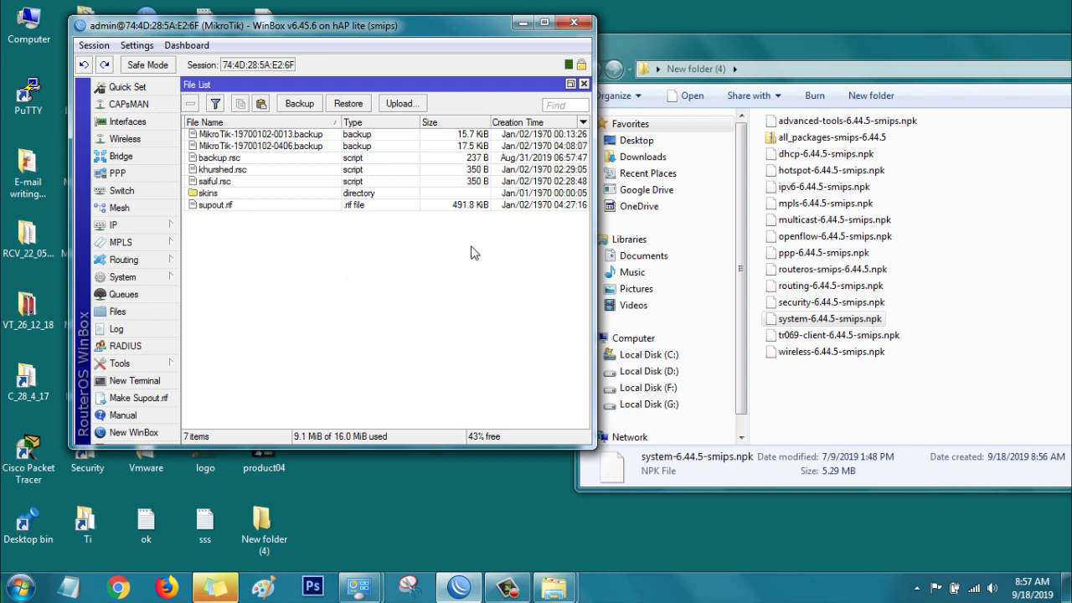
pyautogui.click(801, 319)
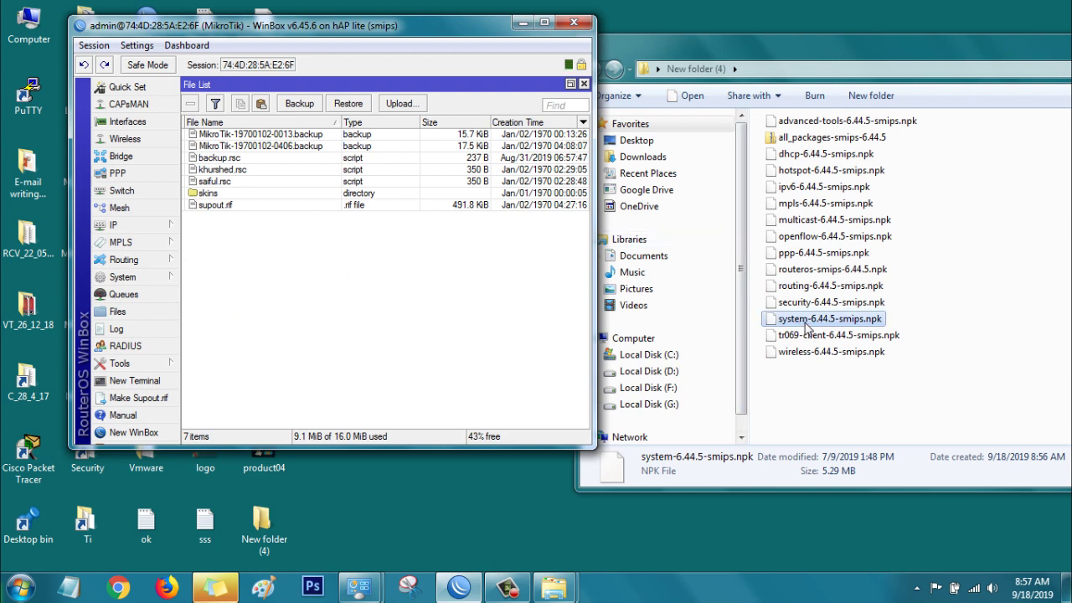
pyautogui.moveTo(807, 326); pyautogui.dragTo(383, 302)
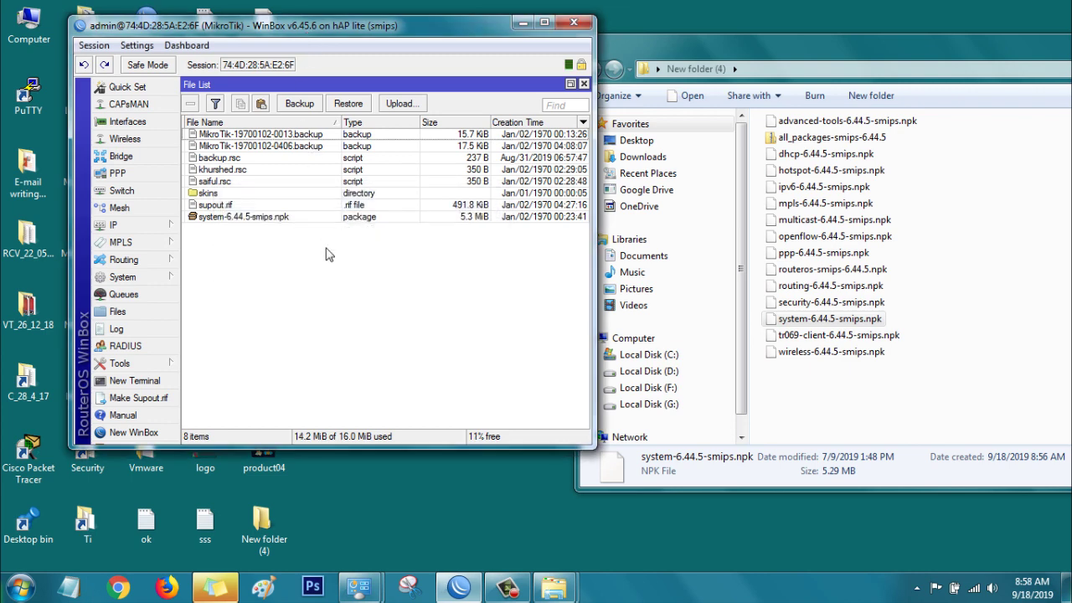
# Open the router's package list and start the downgrade, agreeing to reboot the router.
pyautogui.click(140, 281)
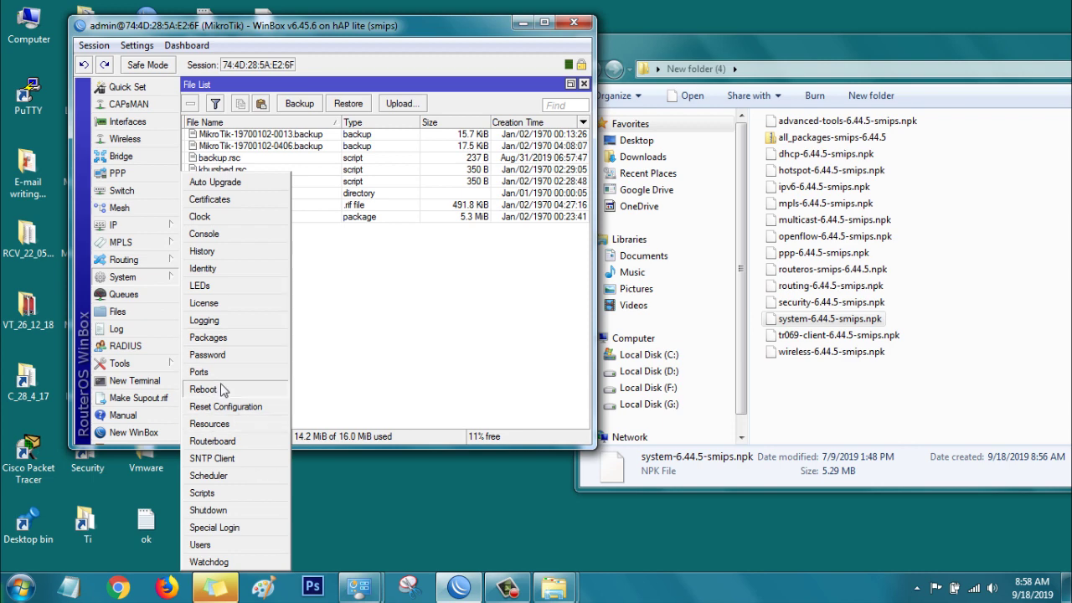
pyautogui.click(214, 338)
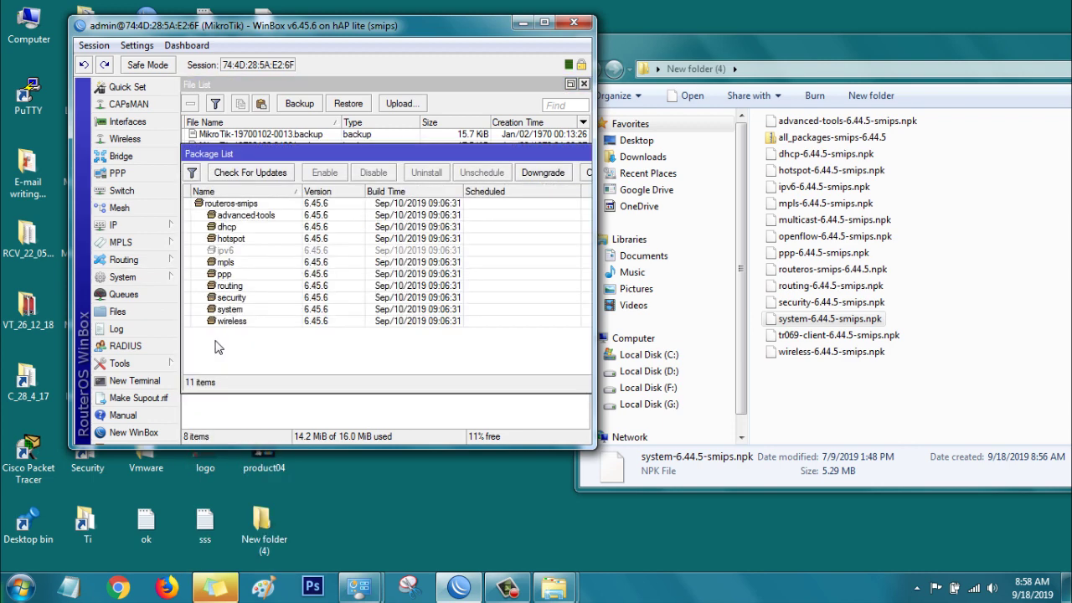
pyautogui.click(541, 174)
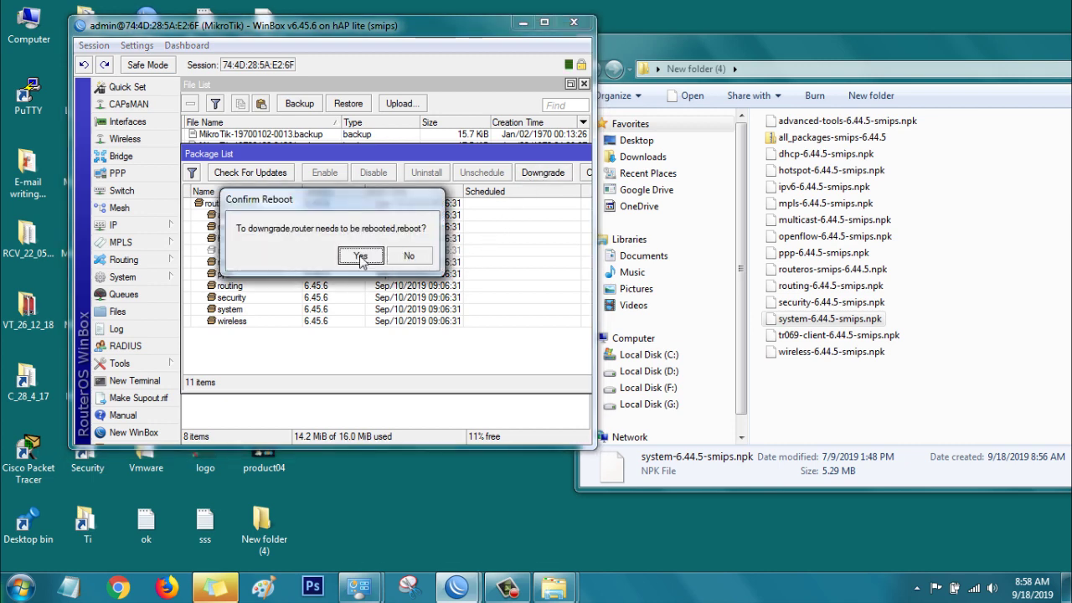
pyautogui.click(360, 257)
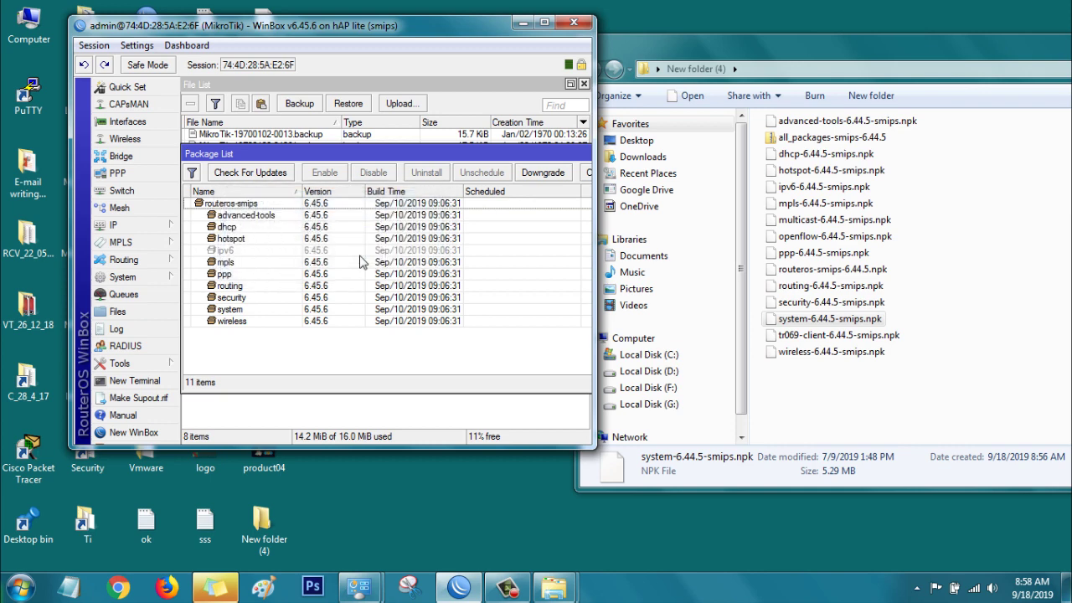